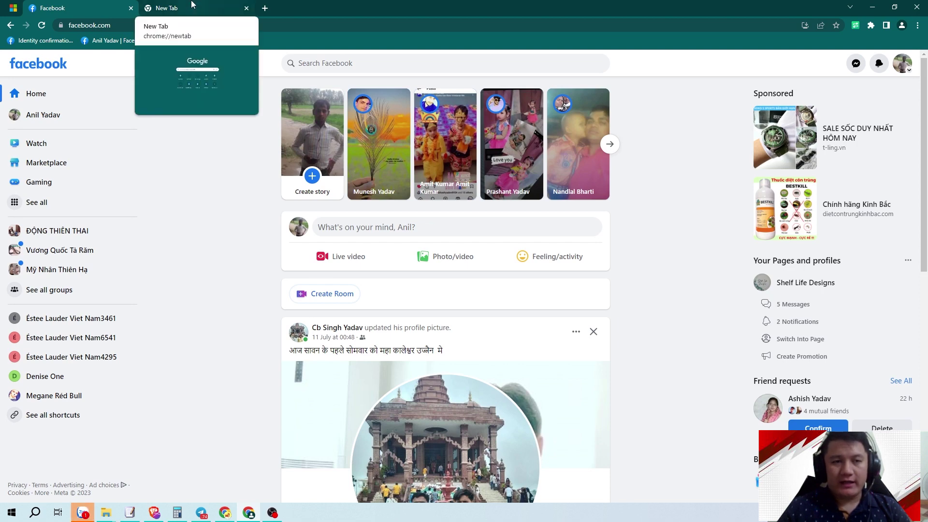
- Switch to the RedMMO shop window listing via accounts with nations, stock and prices
{"action": "key", "text": "alt+Tab"}
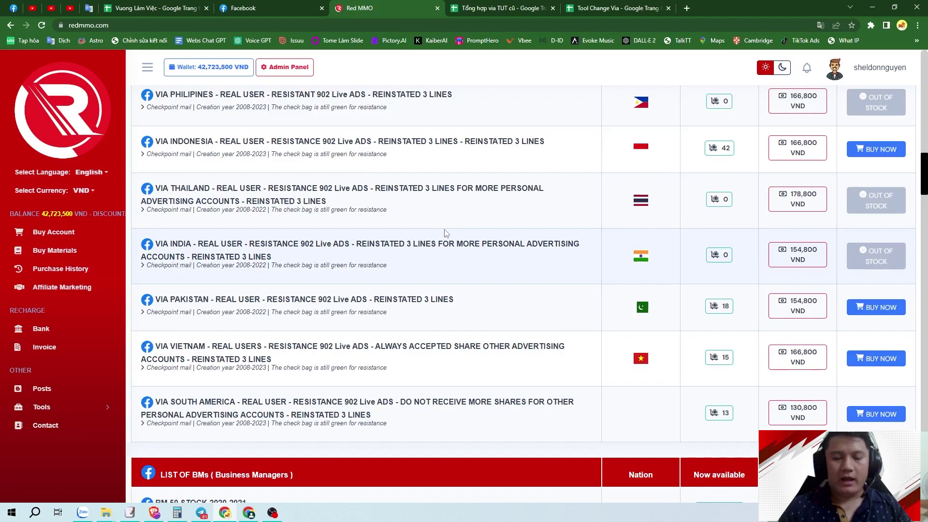
{"action": "scroll", "coordinate": [450, 234], "scroll_direction": "up", "scroll_amount": 5}
{"action": "scroll", "coordinate": [460, 227], "scroll_direction": "up", "scroll_amount": 5}
{"action": "scroll", "coordinate": [460, 227], "scroll_direction": "up", "scroll_amount": 3}
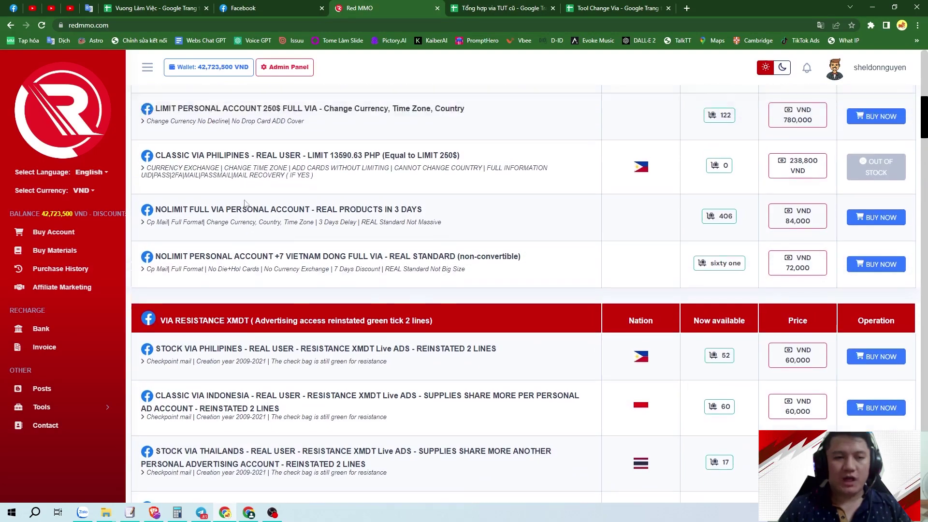
{"action": "scroll", "coordinate": [460, 227], "scroll_direction": "up", "scroll_amount": 5}
{"action": "scroll", "coordinate": [363, 218], "scroll_direction": "up", "scroll_amount": 5}
{"action": "scroll", "coordinate": [312, 210], "scroll_direction": "up", "scroll_amount": 1}
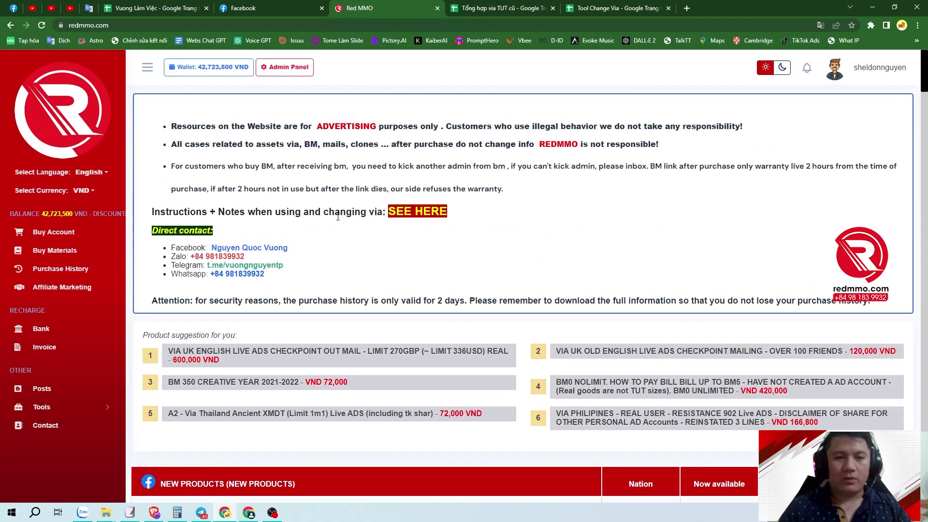
{"action": "scroll", "coordinate": [331, 215], "scroll_direction": "down", "scroll_amount": 8}
{"action": "scroll", "coordinate": [331, 214], "scroll_direction": "down", "scroll_amount": 5}
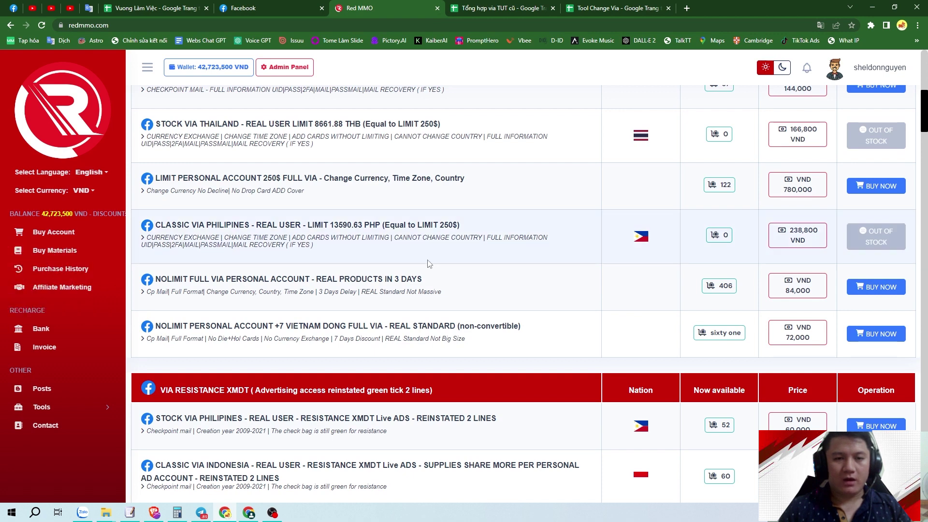
{"action": "key", "text": "alt+Tab"}
{"action": "left_click", "coordinate": [854, 27]}
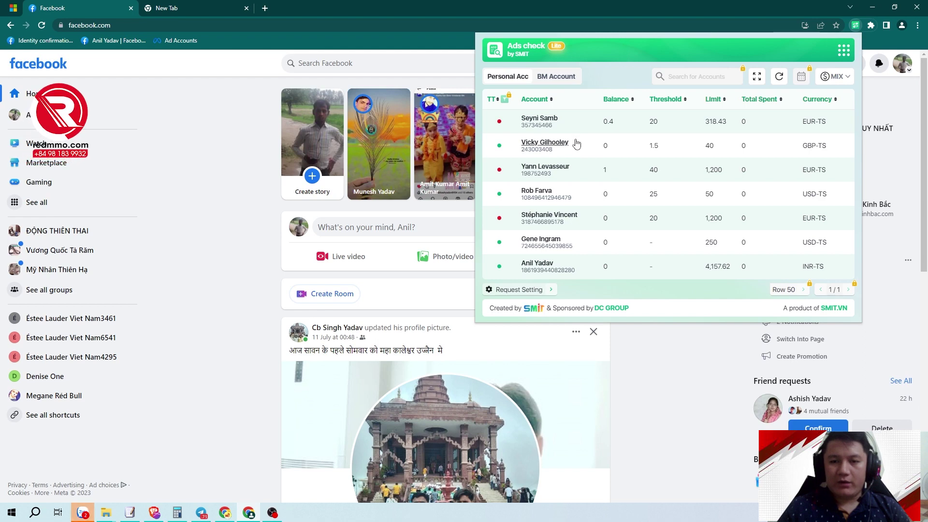
{"action": "left_click", "coordinate": [556, 76]}
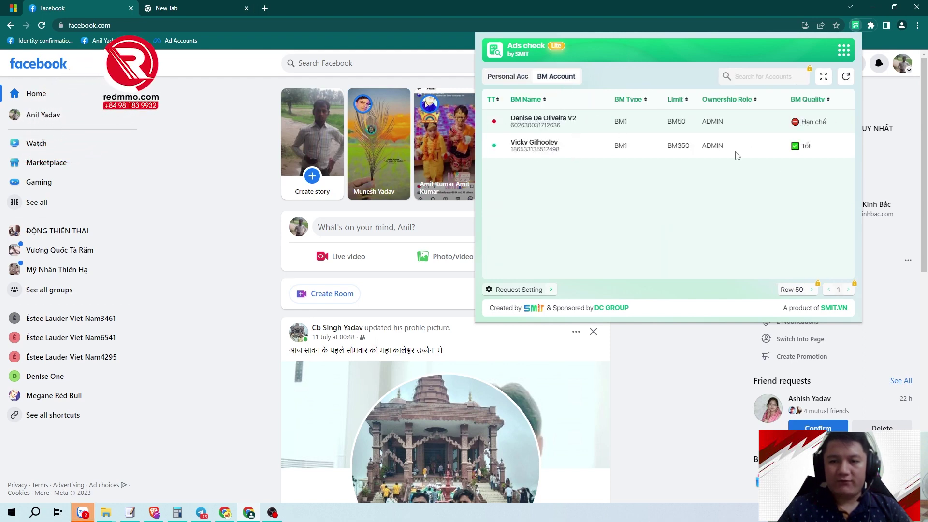
{"action": "left_click", "coordinate": [508, 77]}
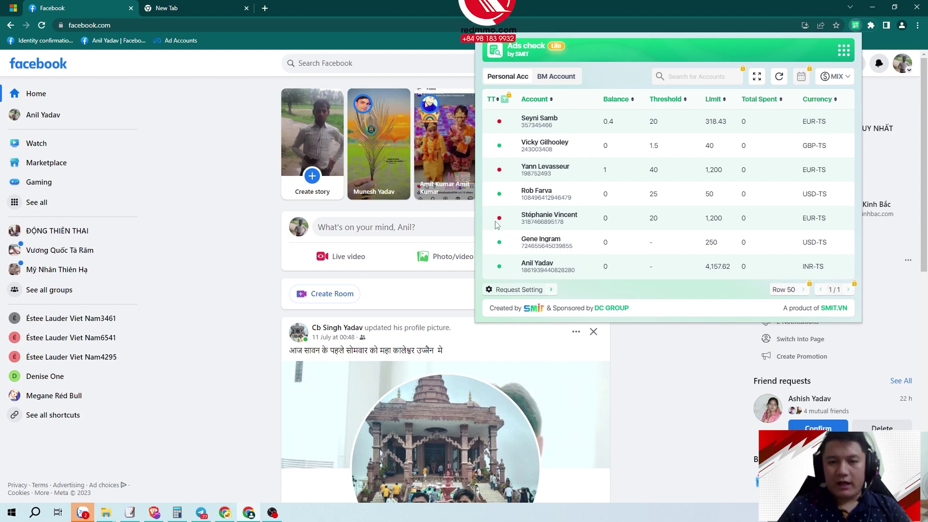
{"action": "left_click", "coordinate": [546, 144]}
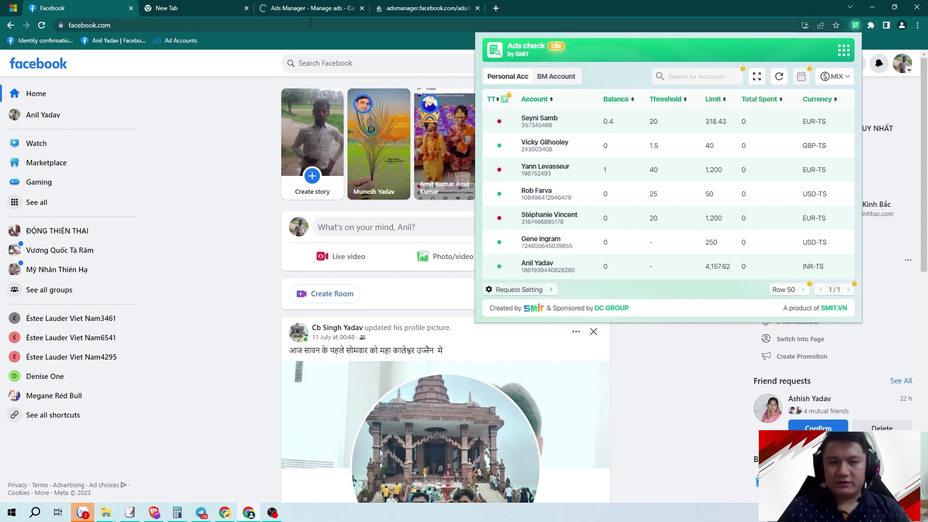
{"action": "left_click", "coordinate": [304, 8]}
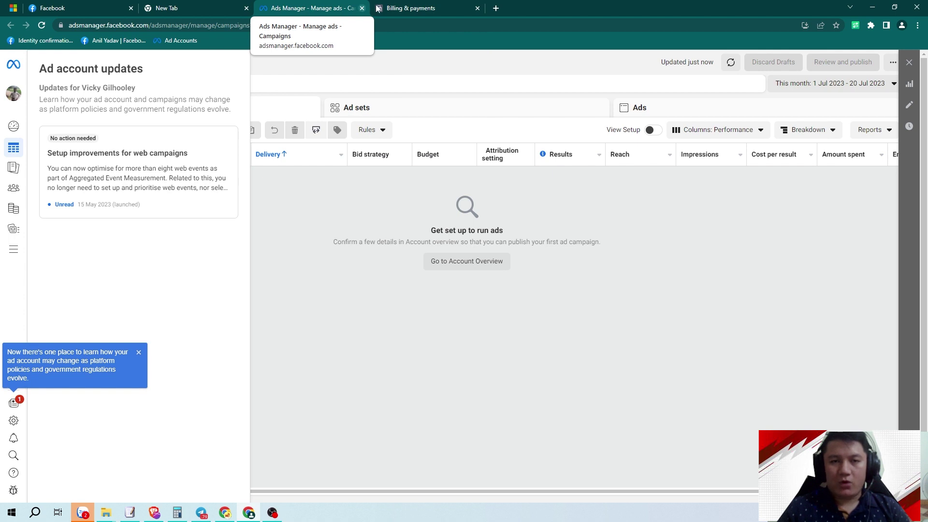
{"action": "left_click", "coordinate": [410, 8]}
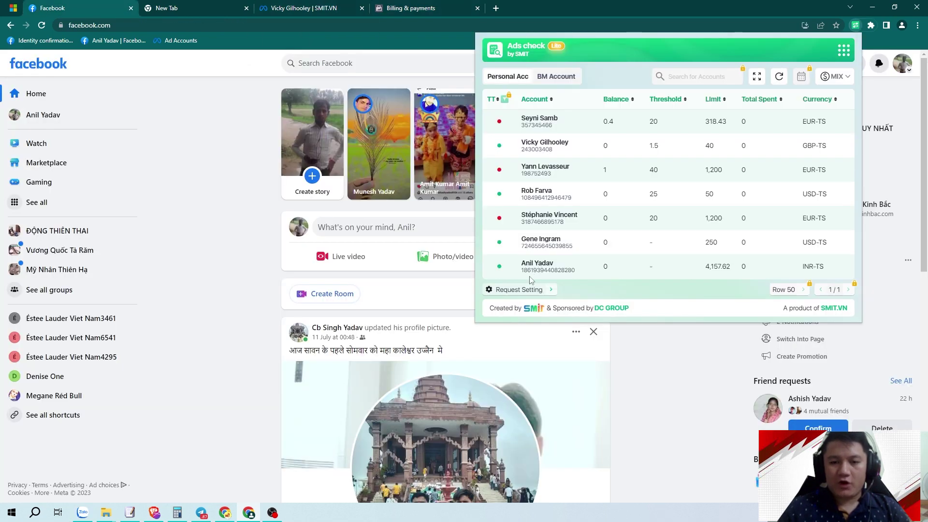
{"action": "left_click", "coordinate": [513, 290]}
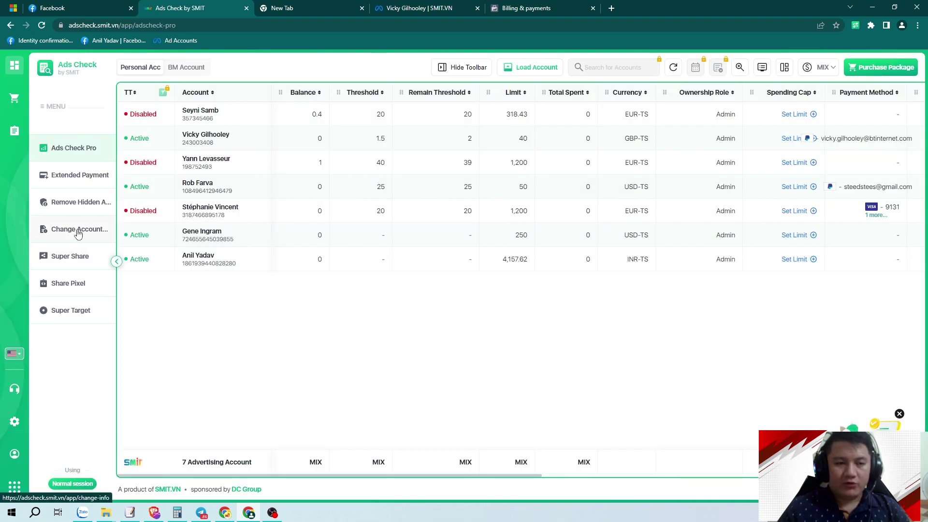
{"action": "left_click", "coordinate": [78, 229]}
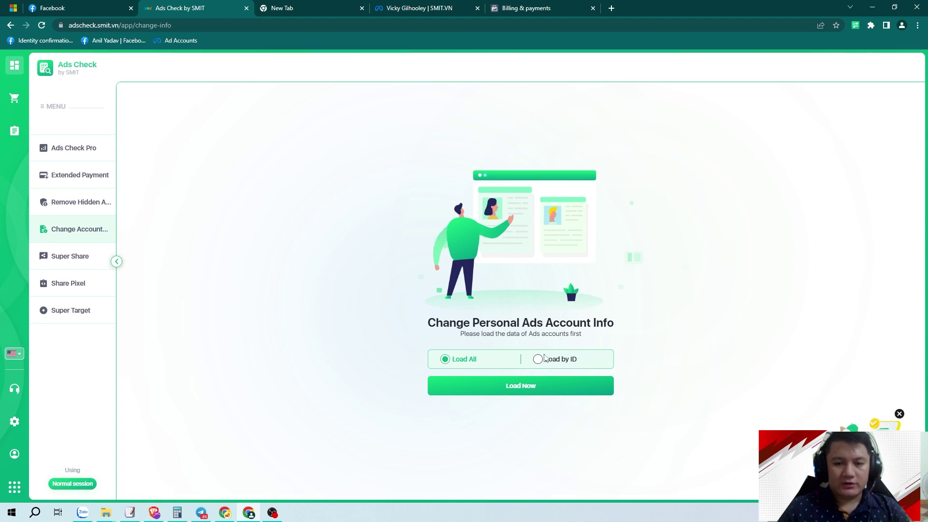
{"action": "left_click", "coordinate": [520, 385]}
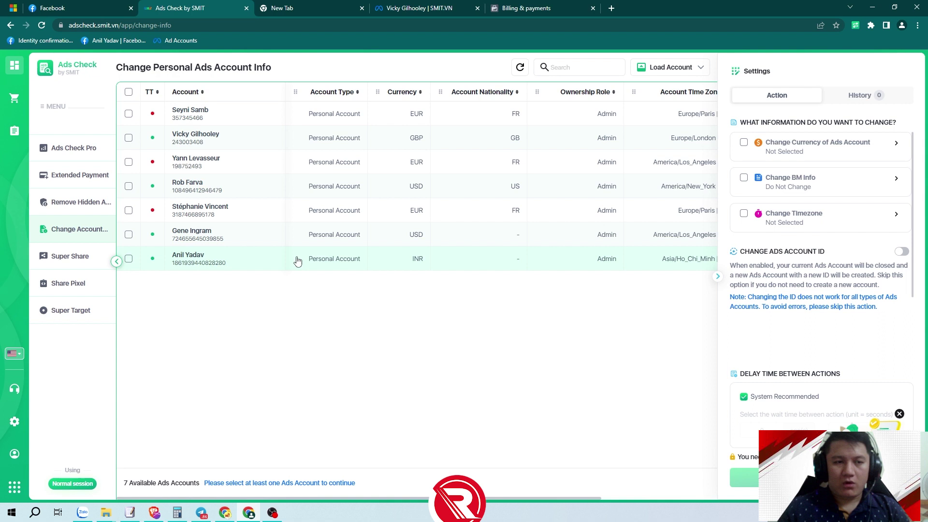
{"action": "left_click", "coordinate": [76, 202]}
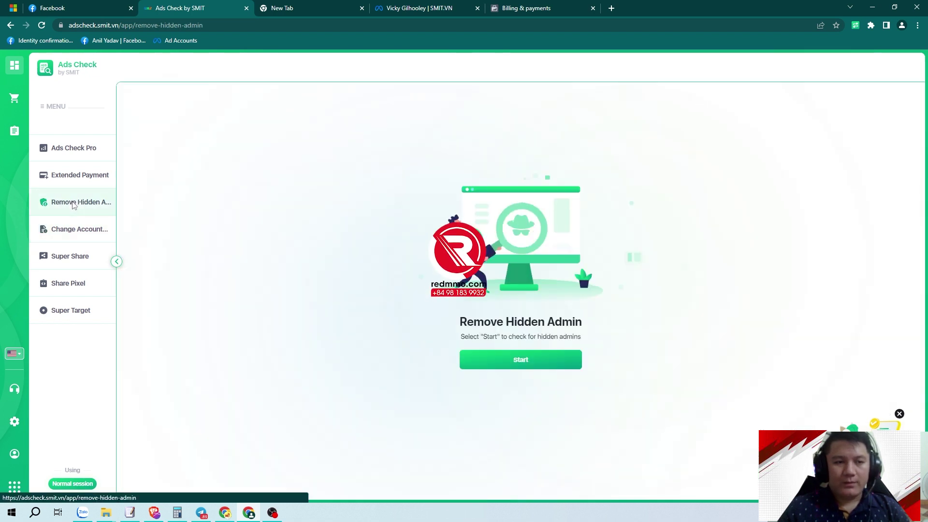
{"action": "left_click", "coordinate": [529, 360]}
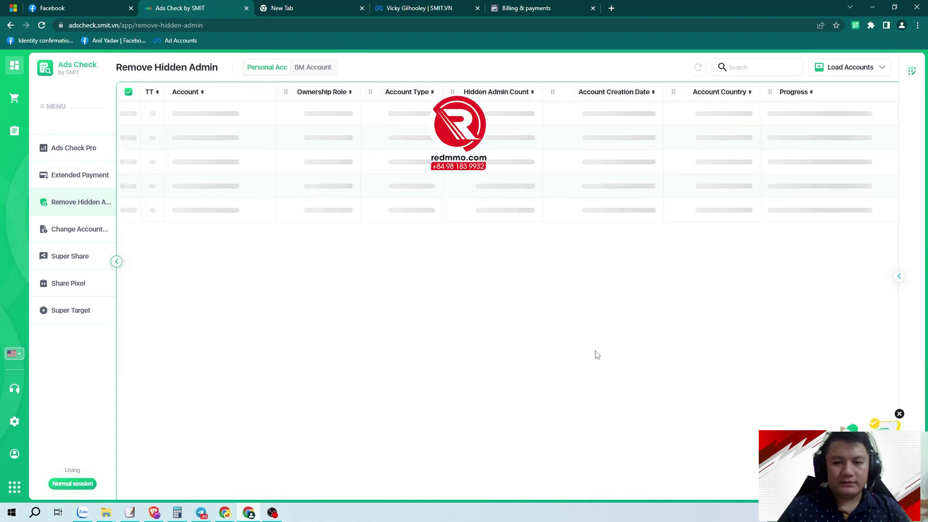
{"action": "left_click", "coordinate": [70, 256]}
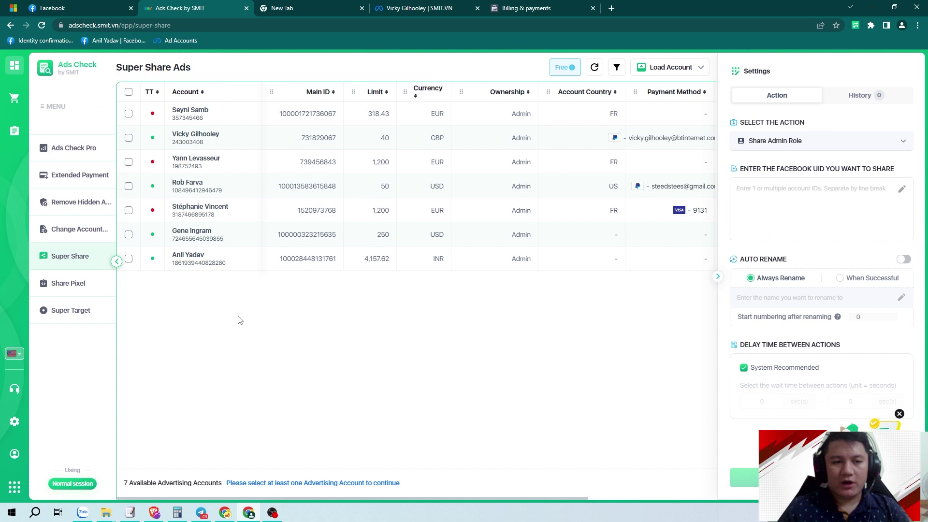
{"action": "left_click", "coordinate": [71, 311]}
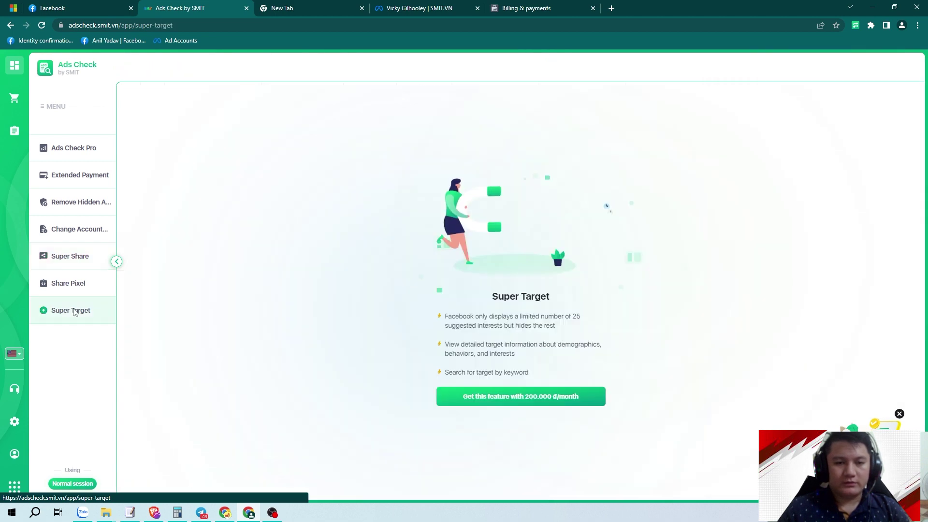
{"action": "left_click", "coordinate": [522, 395]}
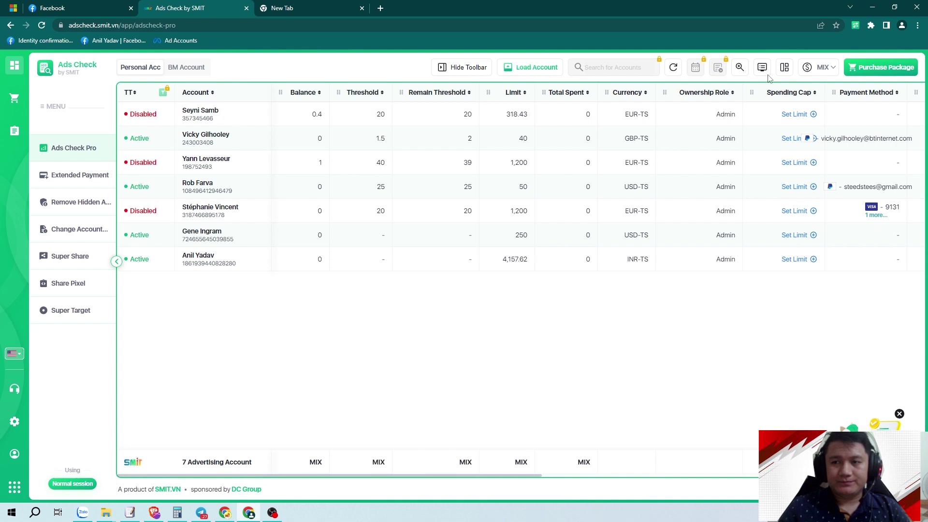
- Remove the SMIT Connect extension from Chrome and return to the empty new tab
{"action": "right_click", "coordinate": [854, 28]}
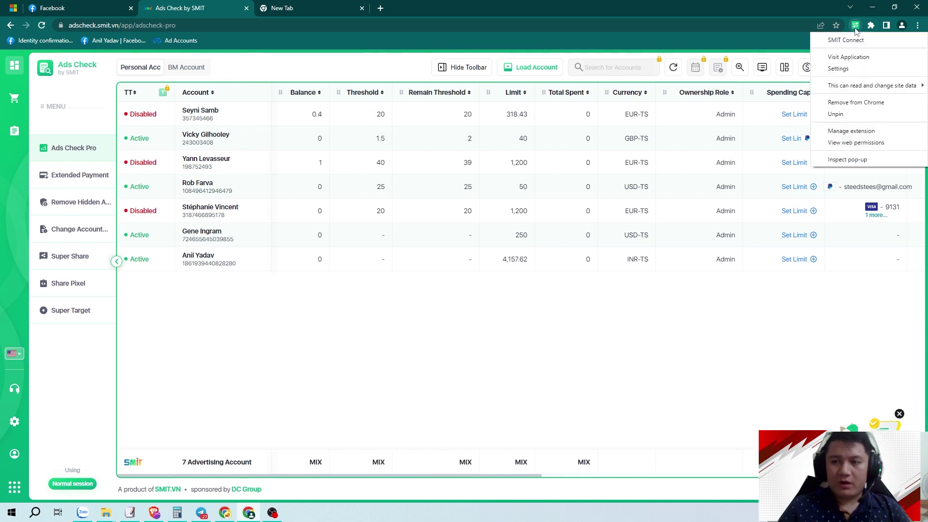
{"action": "left_click", "coordinate": [843, 106]}
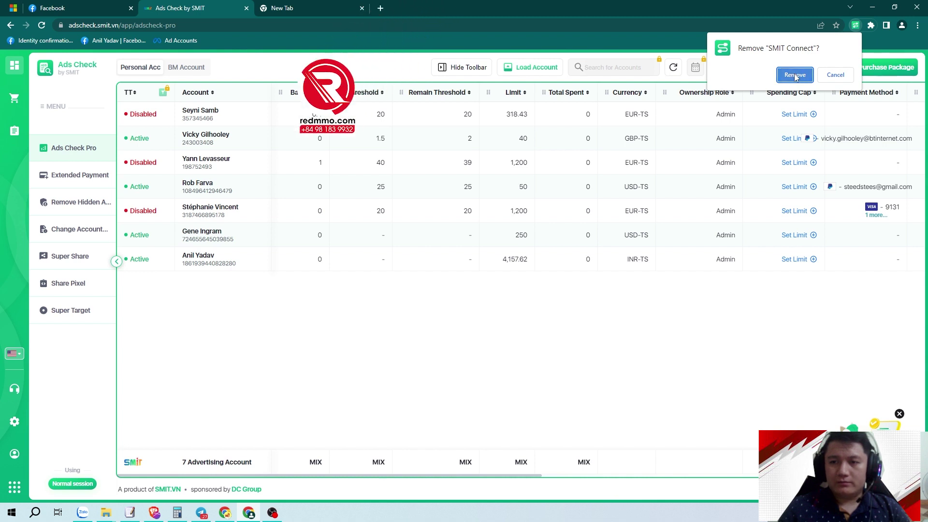
{"action": "left_click", "coordinate": [794, 88]}
{"action": "left_click", "coordinate": [305, 8]}
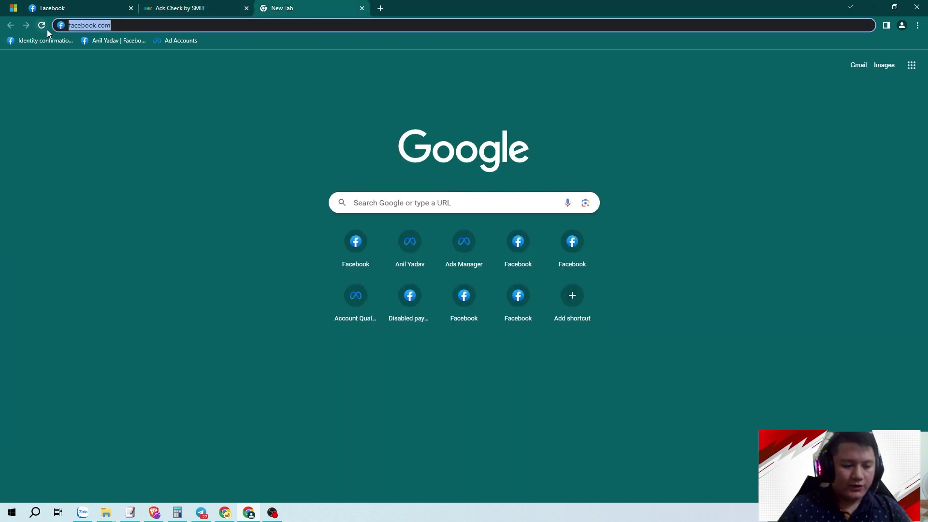
{"action": "type", "text": "smit"}
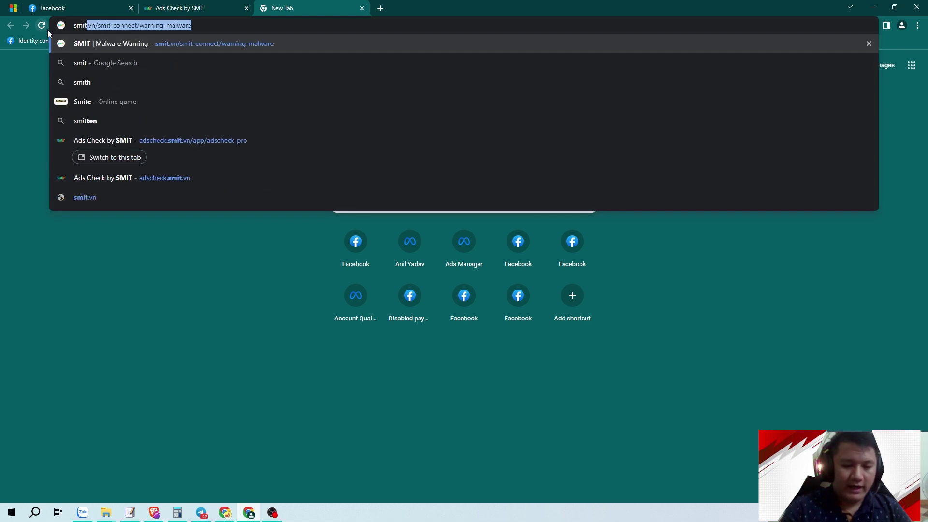
{"action": "type", "text": ".vn"}
- Go to smit.vn and launch the Ads Check by SMIT web app
{"action": "key", "text": "Return"}
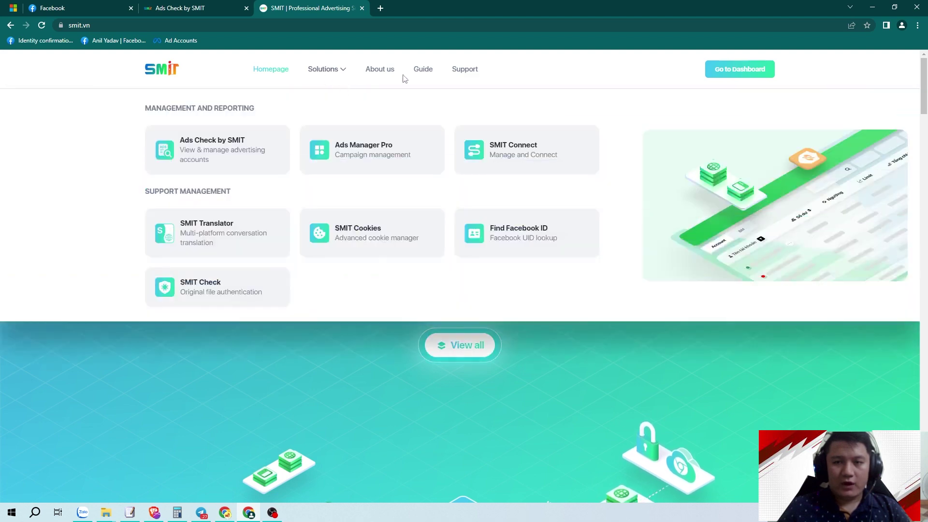
{"action": "mouse_move", "coordinate": [326, 69]}
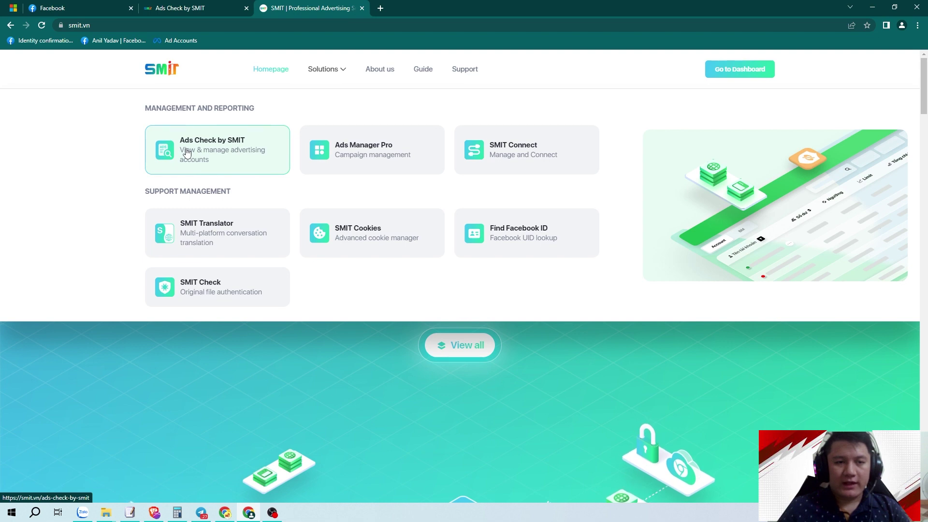
{"action": "left_click", "coordinate": [187, 153]}
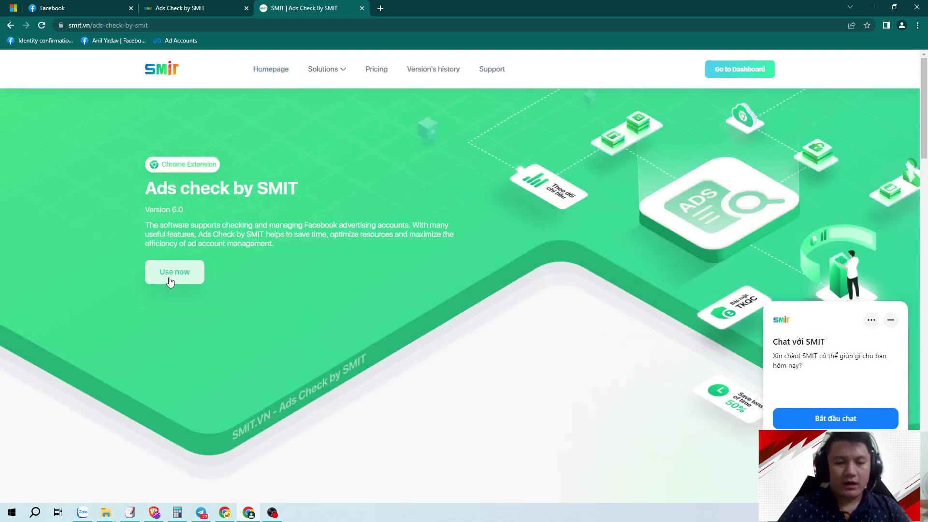
{"action": "left_click", "coordinate": [171, 280]}
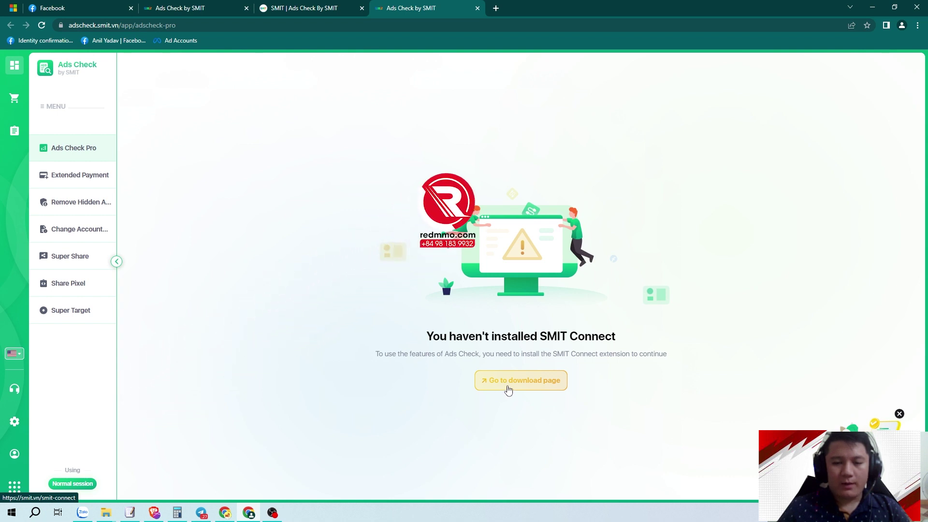
- Download the SMIT Connect v3 extension zip from the SMIT Connect download page
{"action": "left_click", "coordinate": [500, 391]}
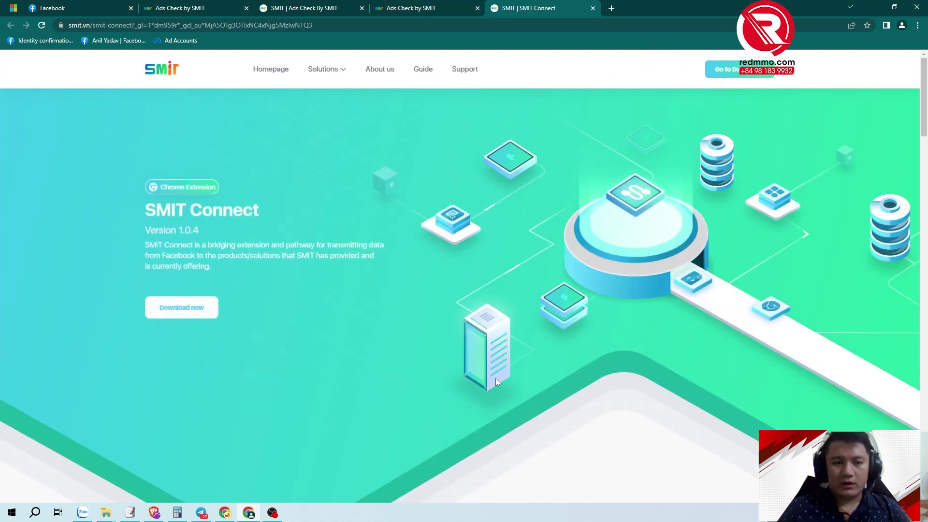
{"action": "left_click", "coordinate": [176, 310]}
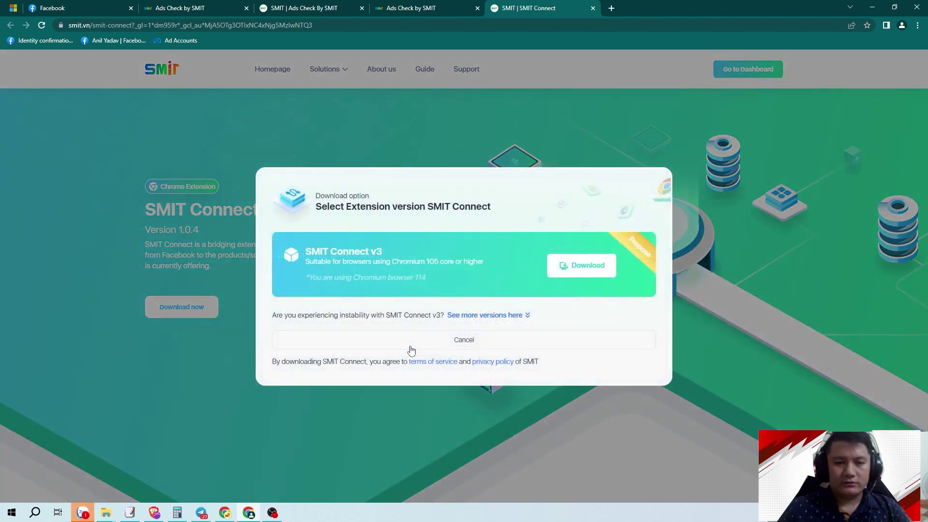
{"action": "left_click", "coordinate": [584, 268]}
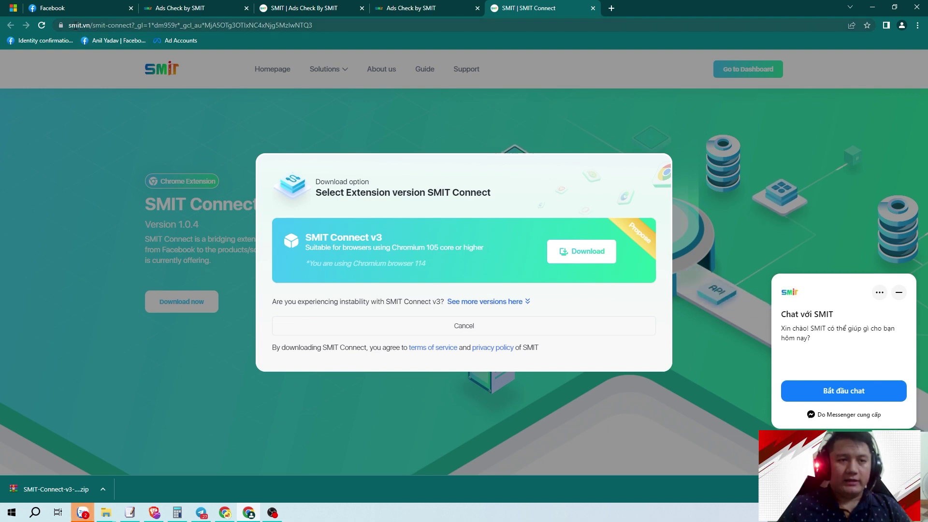
{"action": "left_click", "coordinate": [99, 24]}
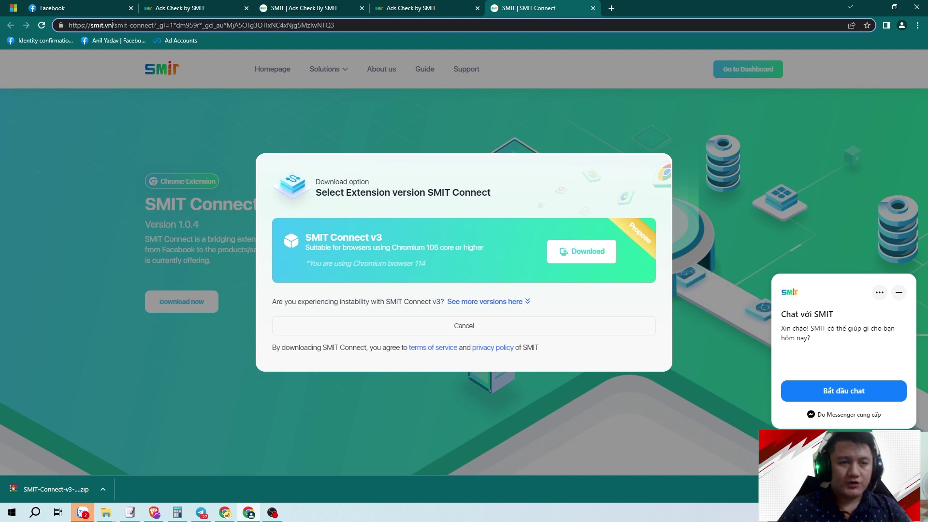
{"action": "left_click_drag", "start_coordinate": [113, 24], "coordinate": [82, 25]}
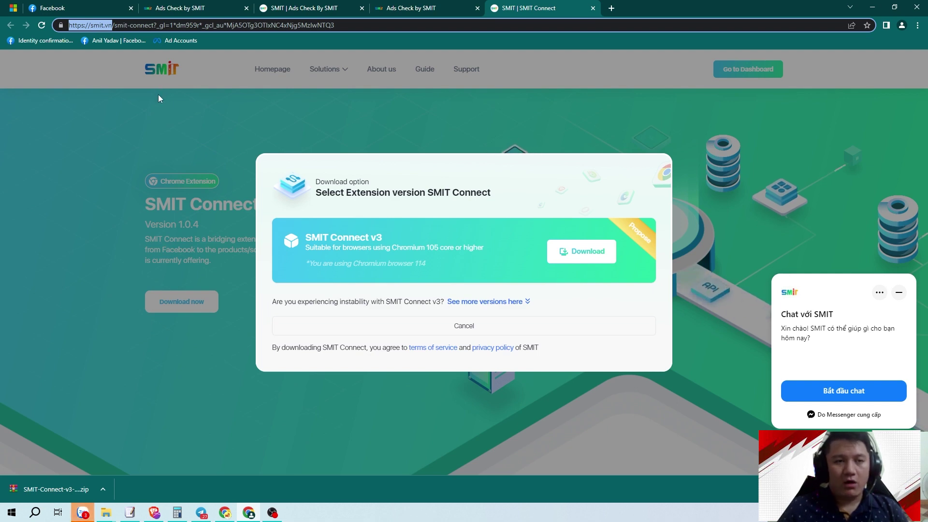
- Search Google for 'smit ads check' and open the Ads Check By SMIT product page
{"action": "key", "text": "ctrl+a"}
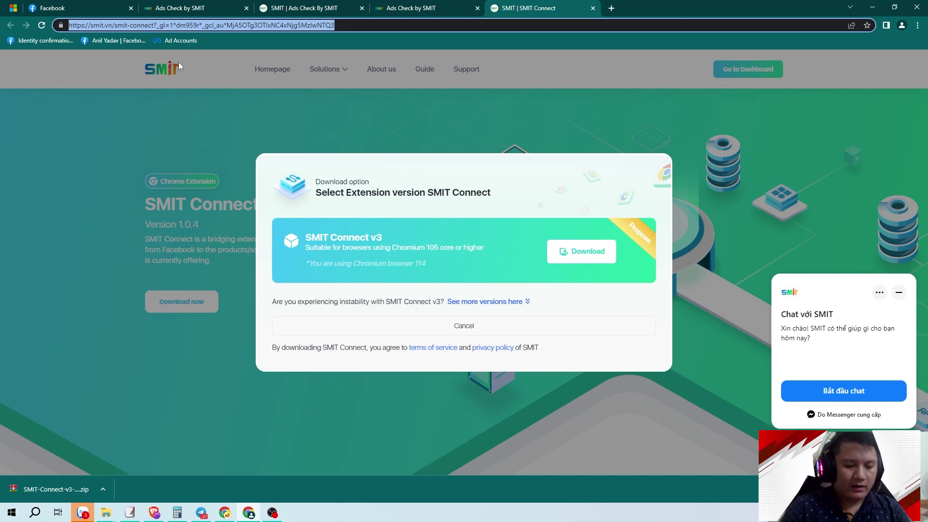
{"action": "type", "text": "smit"}
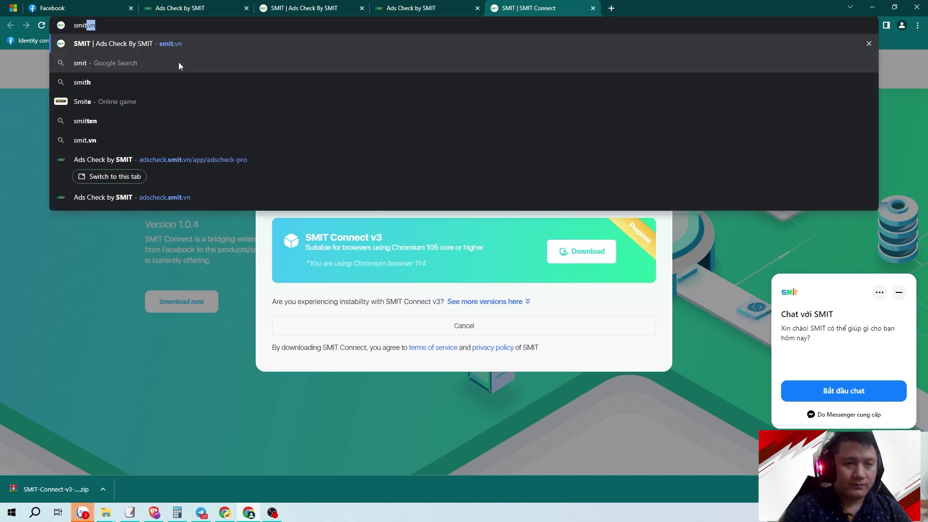
{"action": "key", "text": "Return"}
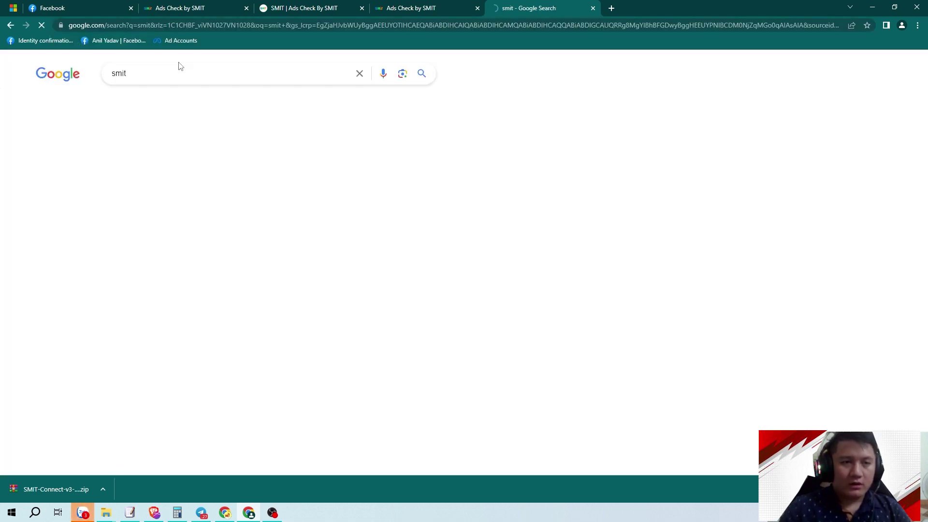
{"action": "scroll", "coordinate": [179, 145], "scroll_direction": "down", "scroll_amount": 2}
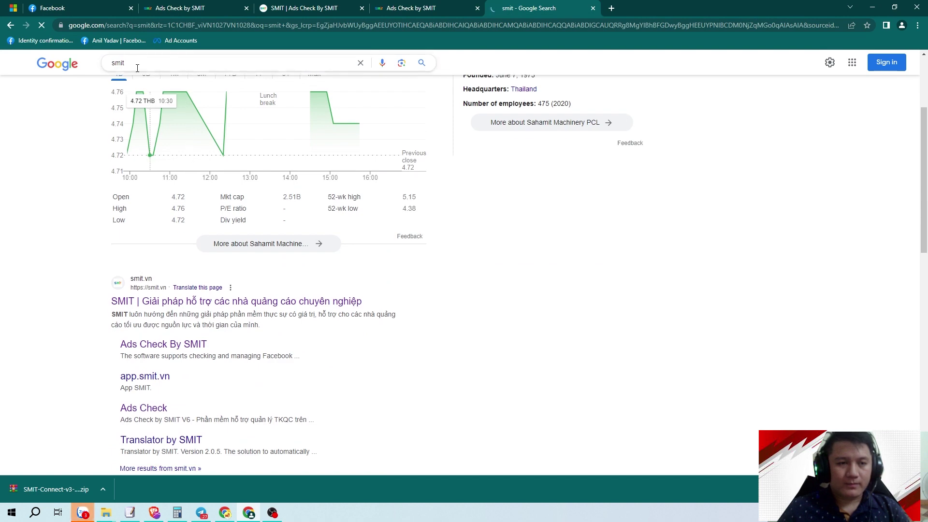
{"action": "left_click", "coordinate": [136, 64]}
{"action": "type", "text": "ds"}
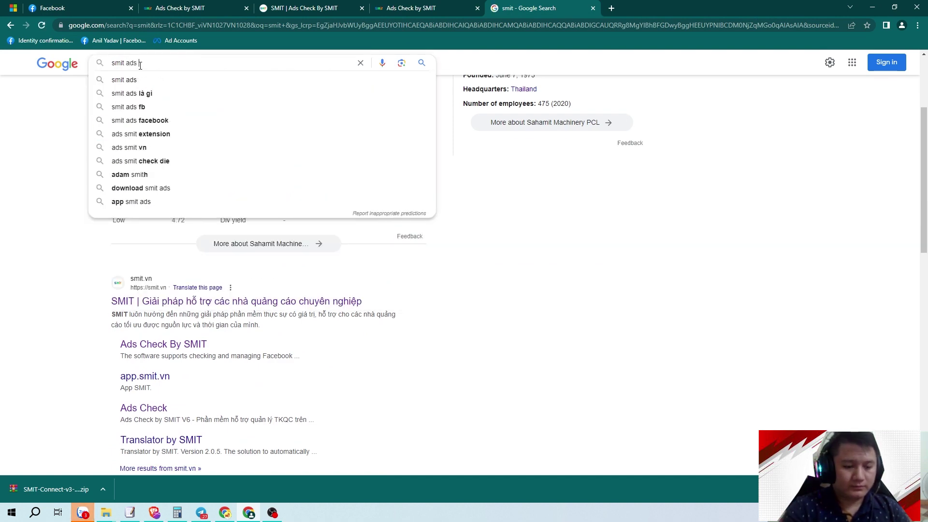
{"action": "type", "text": "check"}
{"action": "key", "text": "Return"}
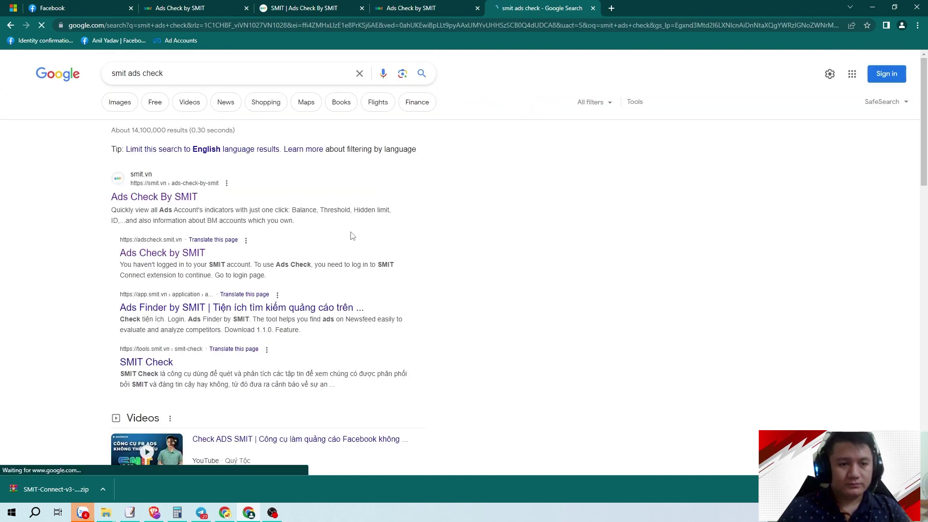
{"action": "scroll", "coordinate": [310, 223], "scroll_direction": "down", "scroll_amount": 5}
{"action": "scroll", "coordinate": [310, 223], "scroll_direction": "down", "scroll_amount": 5}
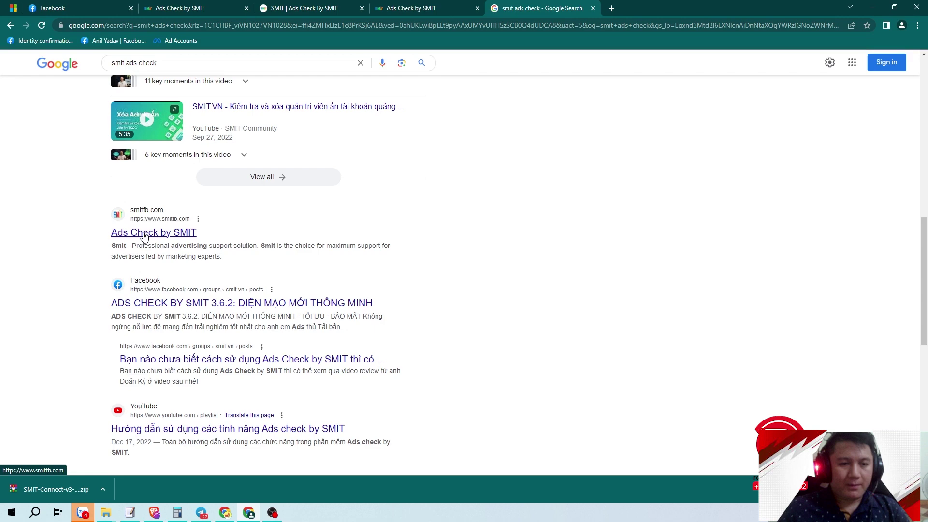
{"action": "scroll", "coordinate": [220, 306], "scroll_direction": "down", "scroll_amount": 3}
{"action": "scroll", "coordinate": [219, 306], "scroll_direction": "down", "scroll_amount": 3}
{"action": "scroll", "coordinate": [170, 304], "scroll_direction": "up", "scroll_amount": 5}
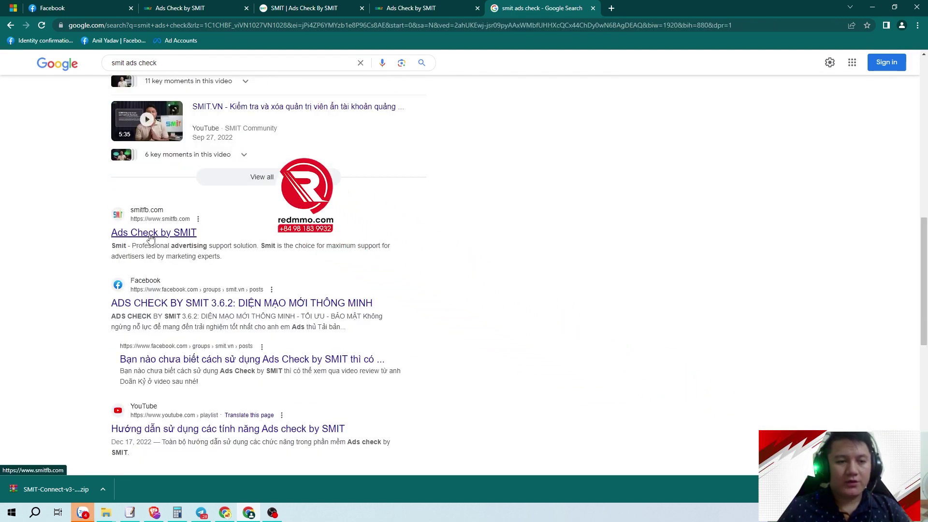
{"action": "scroll", "coordinate": [123, 238], "scroll_direction": "up", "scroll_amount": 3}
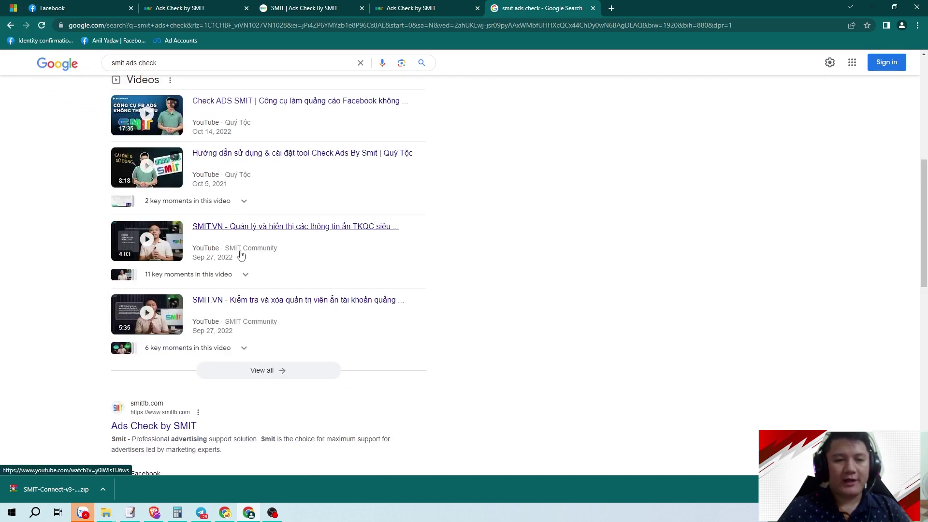
{"action": "scroll", "coordinate": [241, 256], "scroll_direction": "up", "scroll_amount": 4}
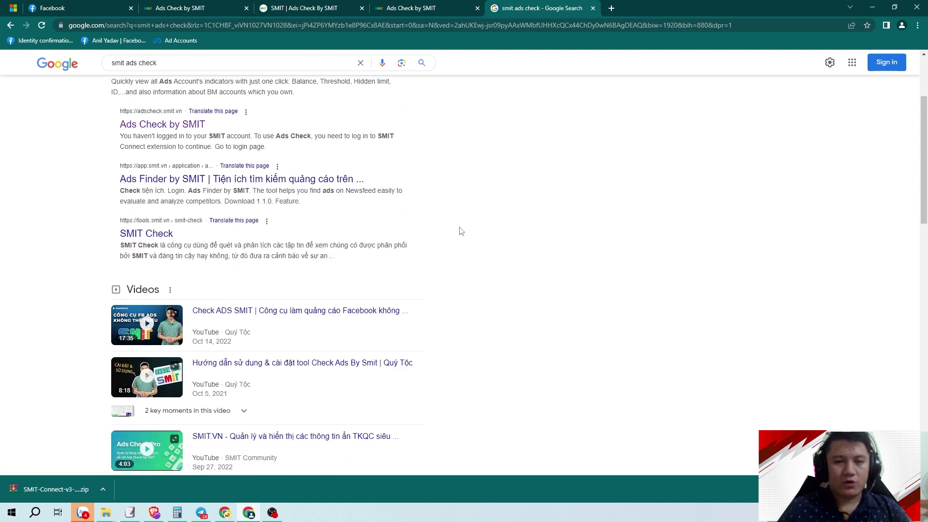
{"action": "scroll", "coordinate": [450, 240], "scroll_direction": "down", "scroll_amount": 5}
{"action": "scroll", "coordinate": [471, 247], "scroll_direction": "down", "scroll_amount": 5}
{"action": "scroll", "coordinate": [524, 253], "scroll_direction": "down", "scroll_amount": 5}
{"action": "scroll", "coordinate": [524, 252], "scroll_direction": "down", "scroll_amount": 5}
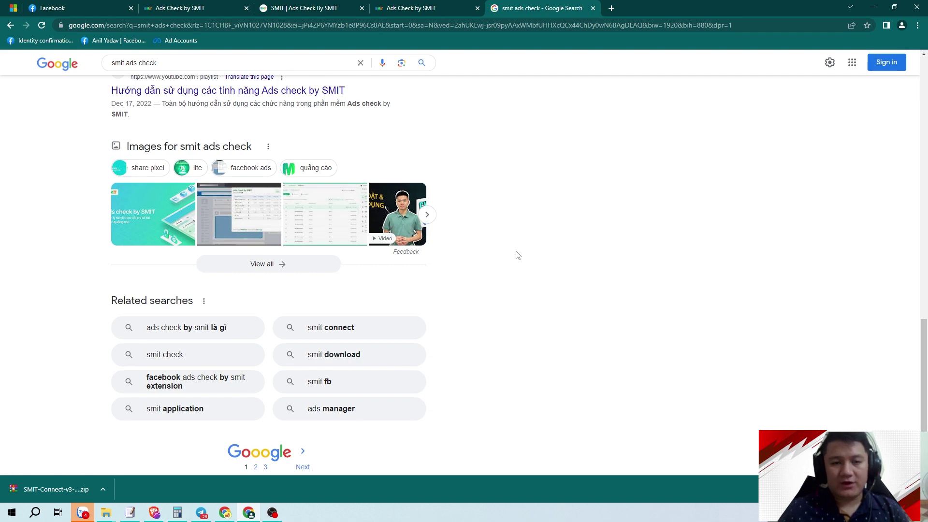
{"action": "scroll", "coordinate": [530, 262], "scroll_direction": "up", "scroll_amount": 10}
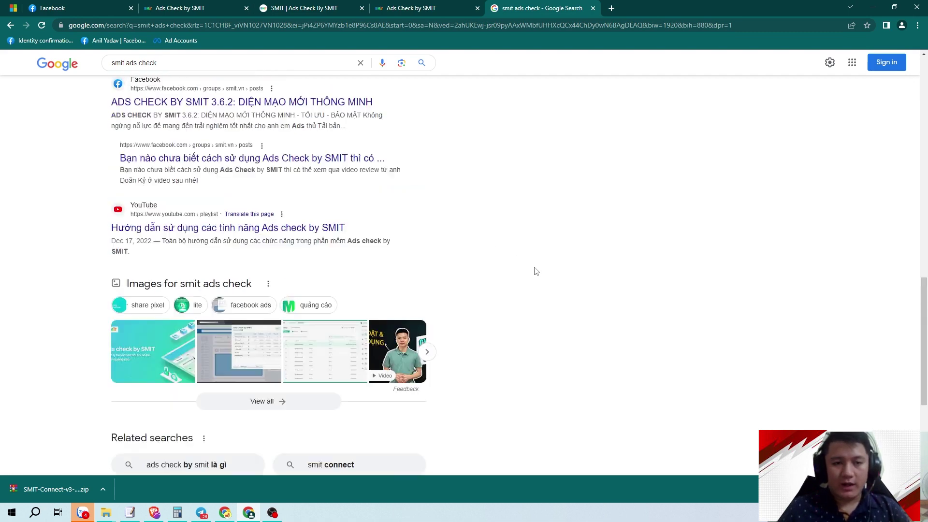
{"action": "left_click", "coordinate": [182, 197]}
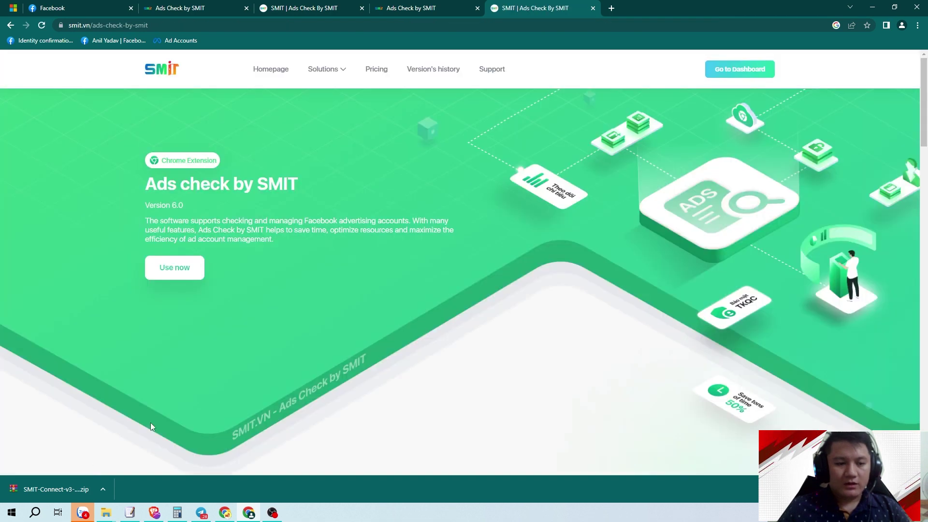
- Extract the downloaded zip to SMIT-Connect-v3-1.0.4 (1) in Downloads, then close Explorer
{"action": "left_click", "coordinate": [103, 489]}
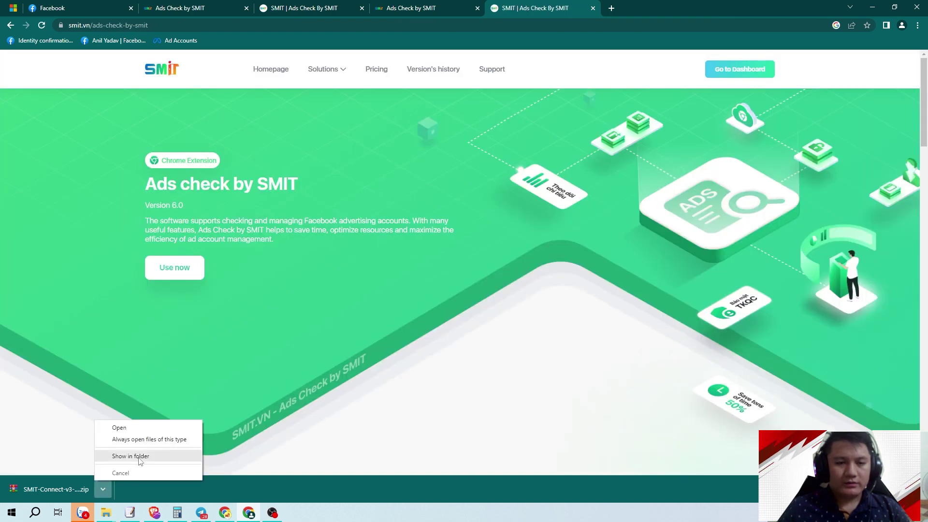
{"action": "left_click", "coordinate": [131, 456]}
{"action": "left_click", "coordinate": [216, 150]}
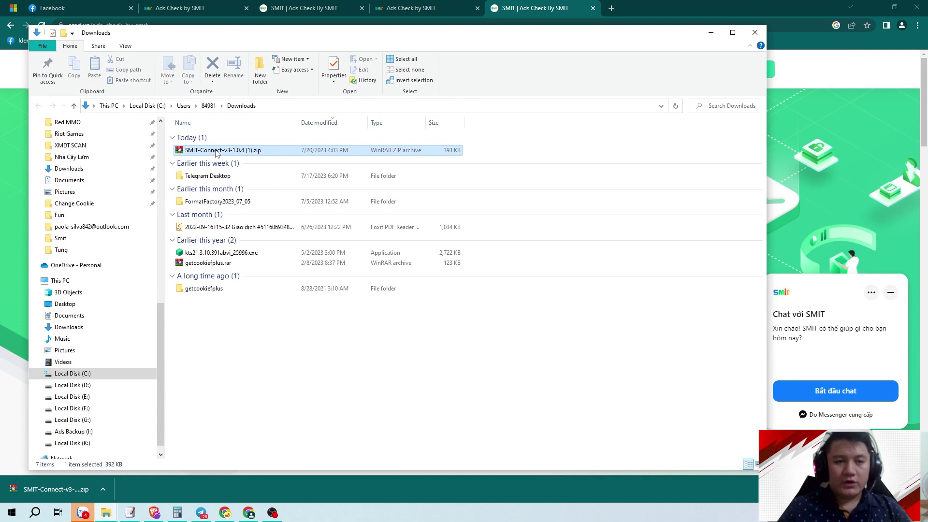
{"action": "right_click", "coordinate": [216, 150]}
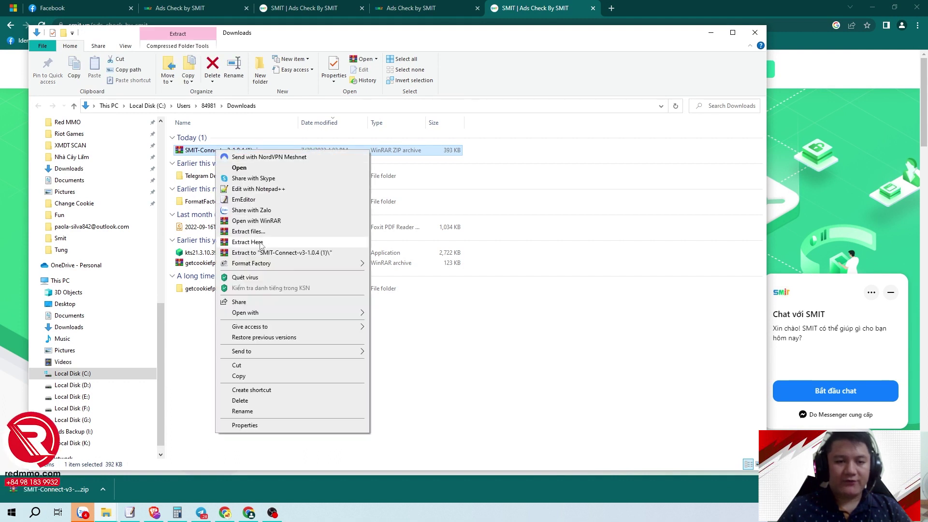
{"action": "left_click", "coordinate": [296, 254]}
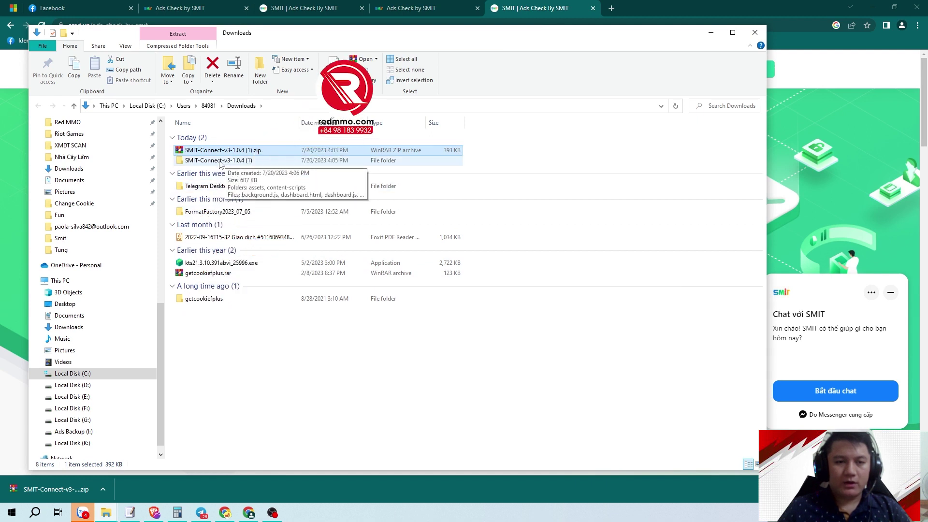
{"action": "left_click", "coordinate": [221, 160]}
{"action": "left_click", "coordinate": [754, 31]}
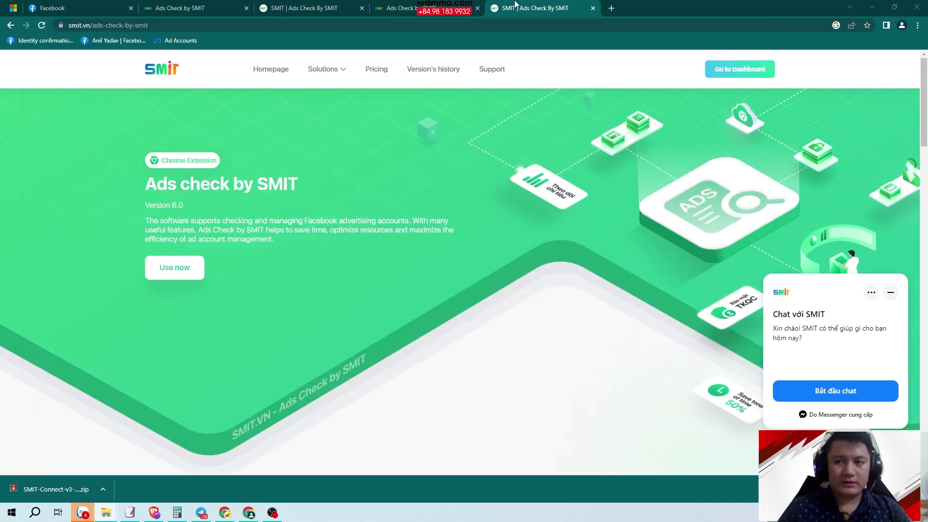
- Close the SMIT tab and go to Chrome's extensions management page
{"action": "key", "text": "ctrl+w"}
{"action": "key", "text": "ctrl+w"}
{"action": "key", "text": "ctrl+w"}
{"action": "key", "text": "ctrl+w"}
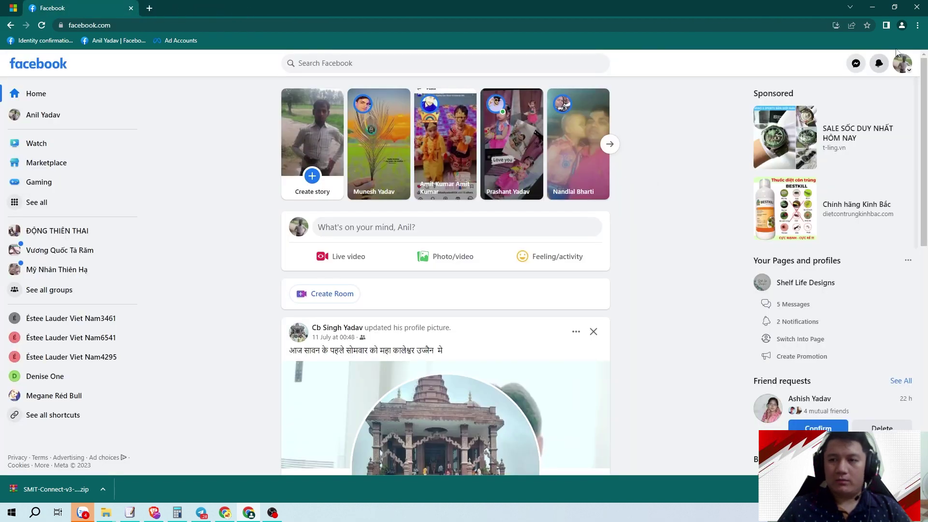
{"action": "left_click", "coordinate": [918, 25]}
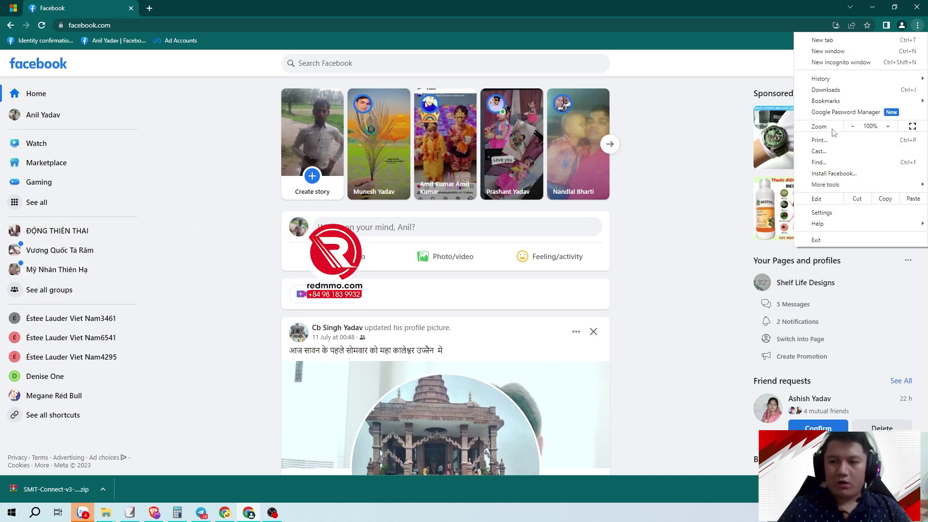
{"action": "mouse_move", "coordinate": [826, 184]}
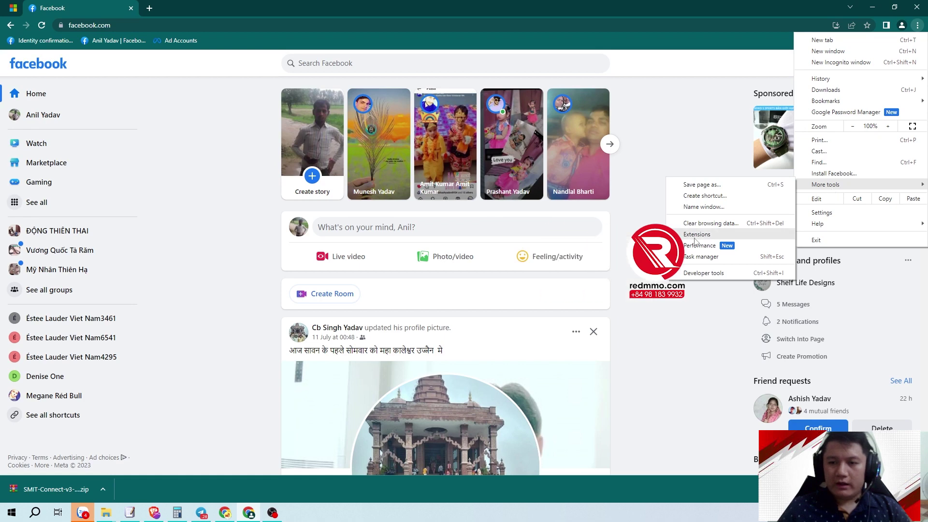
{"action": "left_click", "coordinate": [695, 234]}
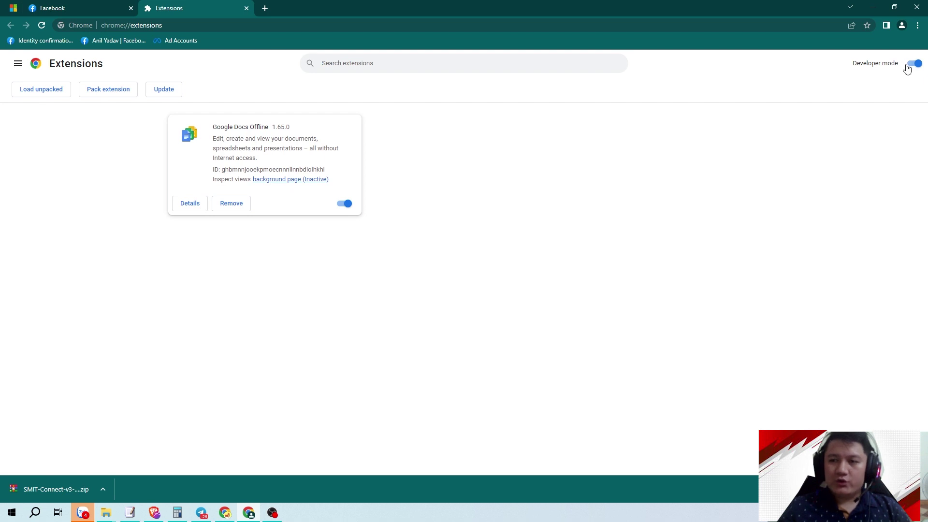
- With developer mode on, load the SMIT-Connect-v3-1.0.4 (1) folder as an unpacked extension
{"action": "left_click", "coordinate": [912, 64]}
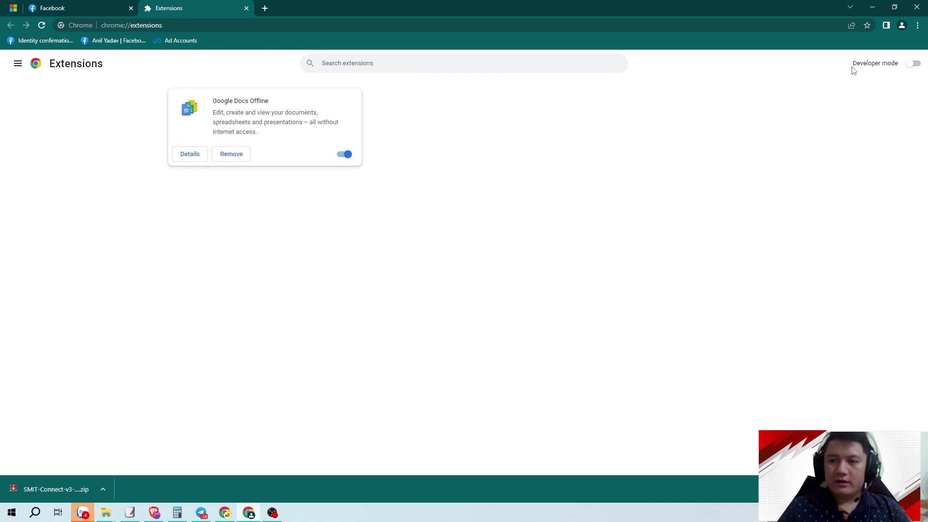
{"action": "left_click", "coordinate": [915, 64]}
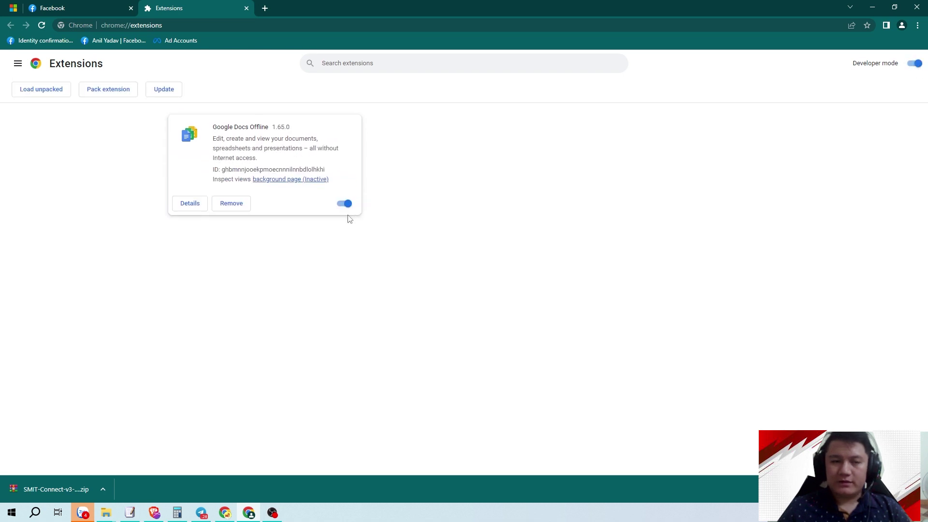
{"action": "left_click", "coordinate": [34, 92]}
{"action": "left_click", "coordinate": [240, 113]}
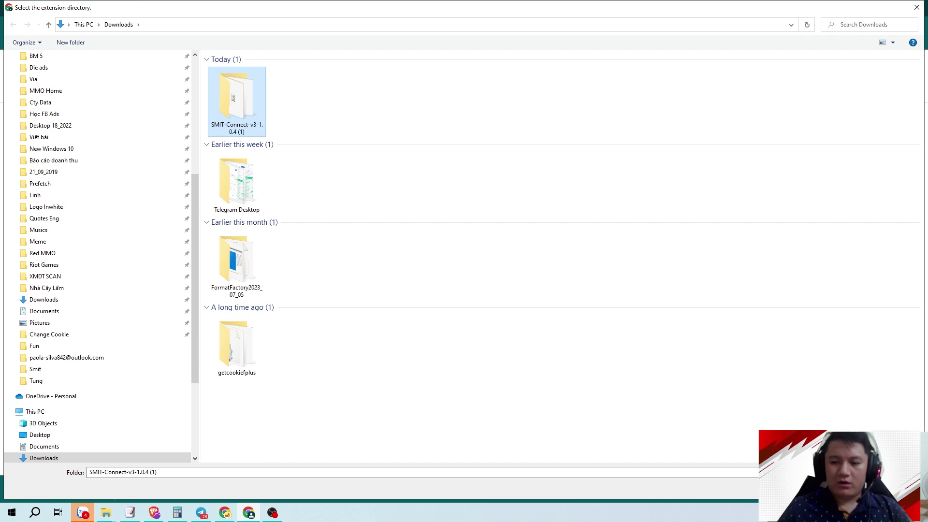
{"action": "key", "text": "Return"}
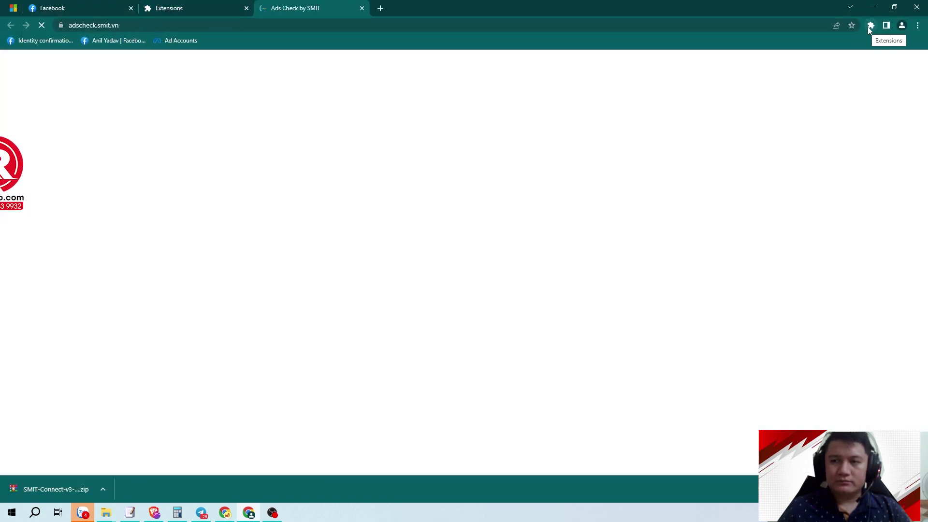
- Pin SMIT Connect to the toolbar and switch between the BM and personal account lists
{"action": "left_click", "coordinate": [869, 26]}
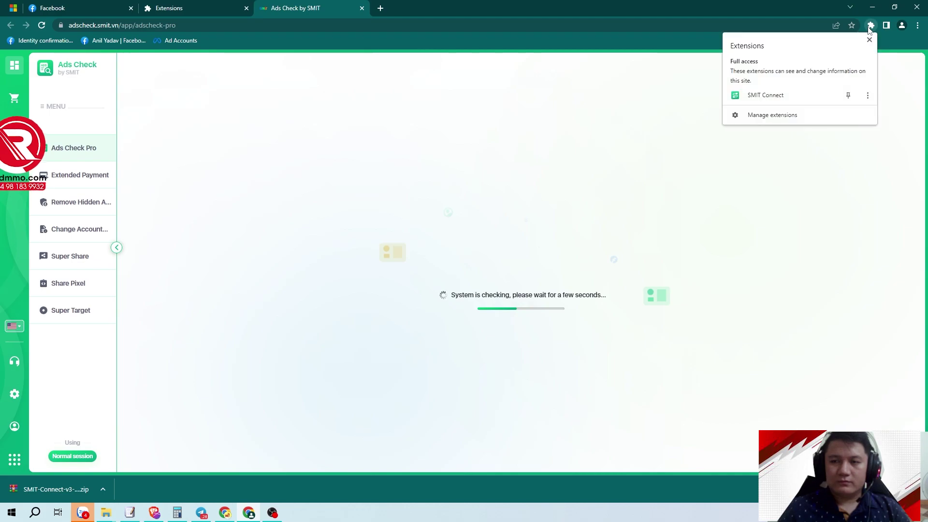
{"action": "left_click", "coordinate": [848, 95]}
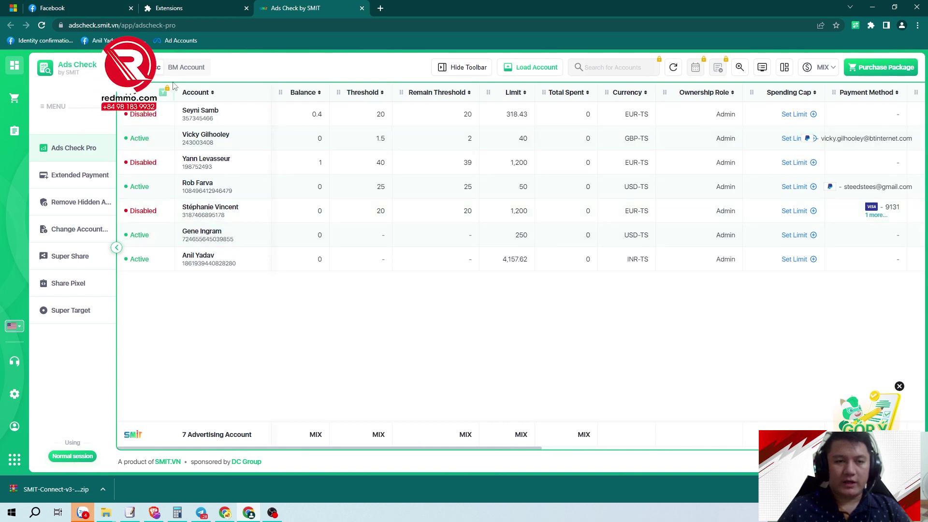
{"action": "left_click", "coordinate": [187, 67]}
{"action": "left_click", "coordinate": [129, 68]}
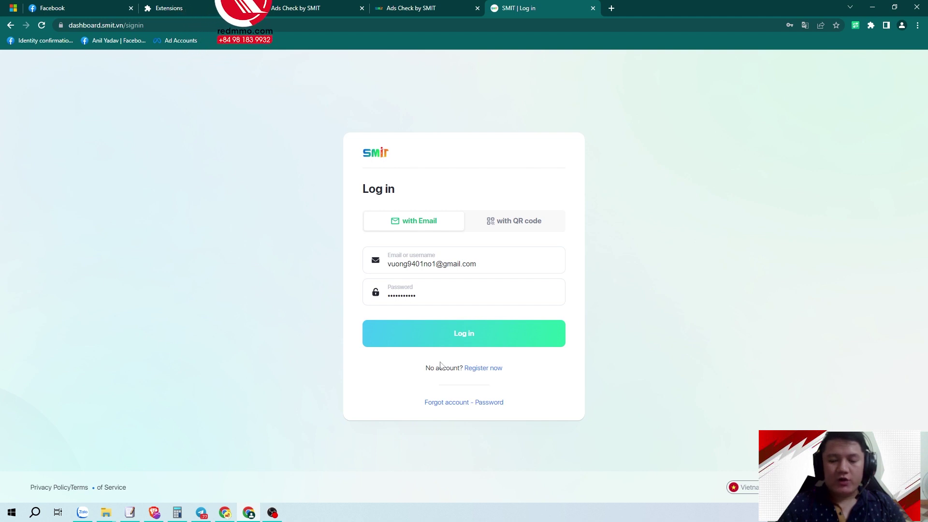
- Start the SMIT registration with Vietnam as the country, then close the sign-up tab
{"action": "left_click", "coordinate": [486, 370]}
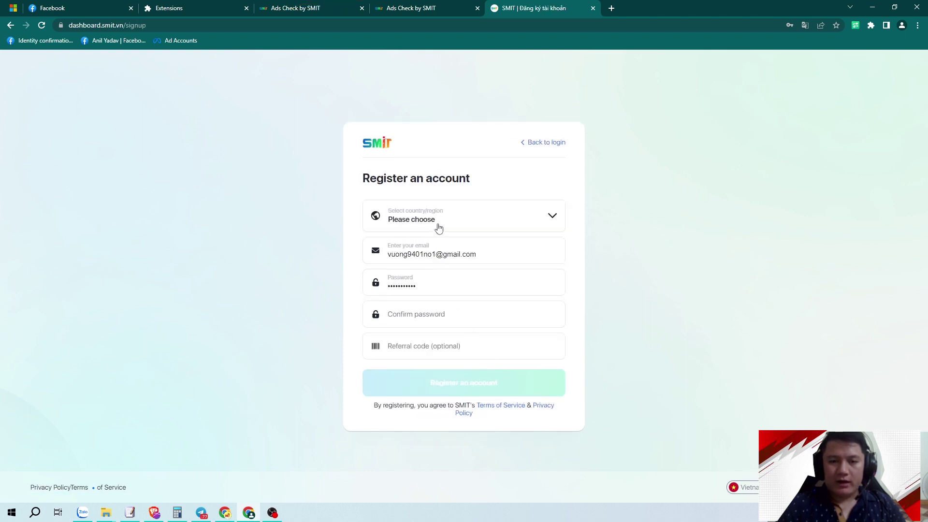
{"action": "left_click", "coordinate": [438, 227]}
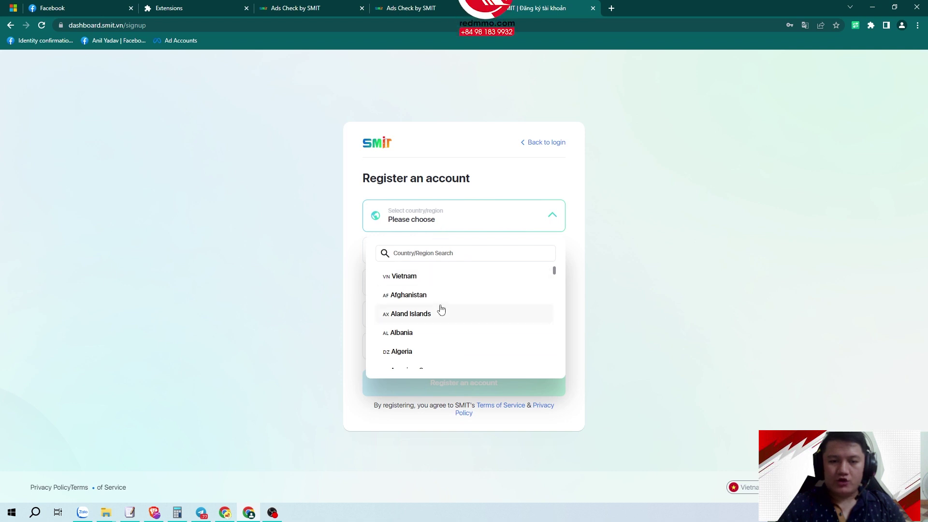
{"action": "left_click", "coordinate": [414, 277]}
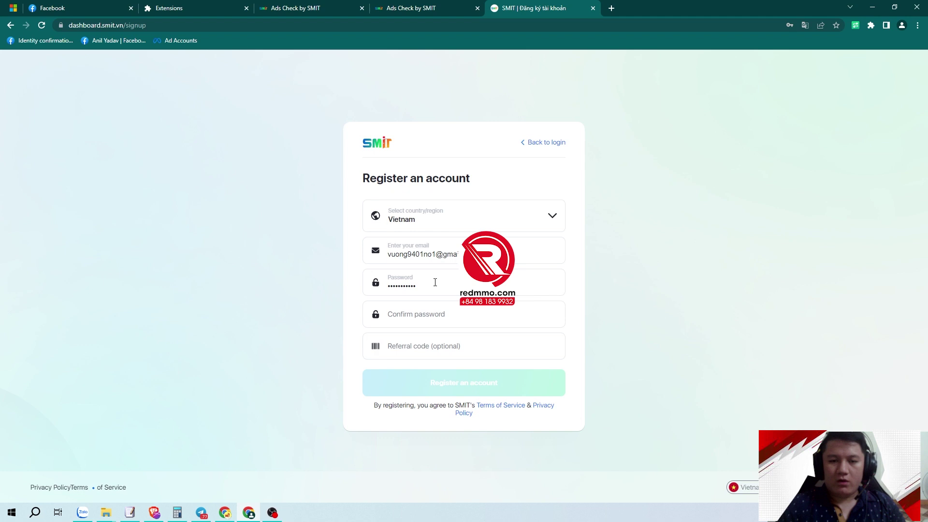
{"action": "left_click", "coordinate": [454, 281]}
{"action": "left_click", "coordinate": [442, 314]}
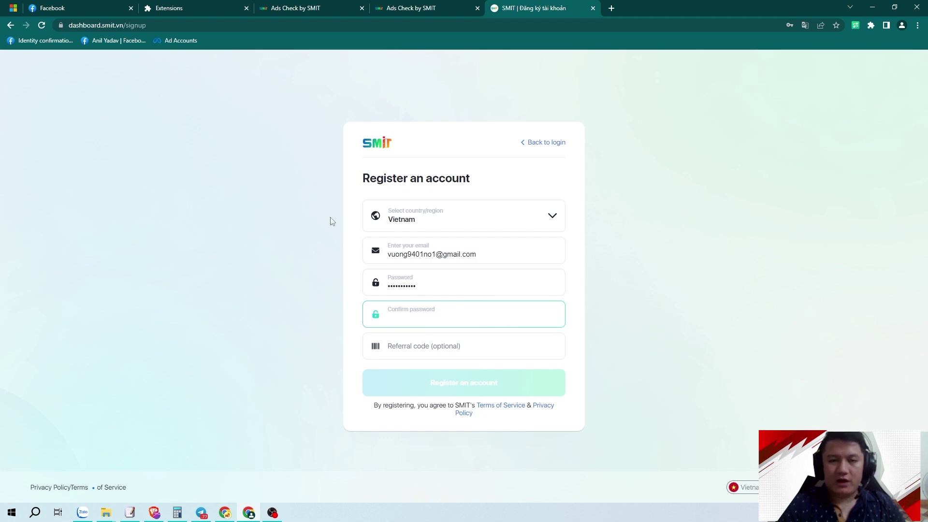
{"action": "key", "text": "ctrl+w"}
{"action": "key", "text": "ctrl+w"}
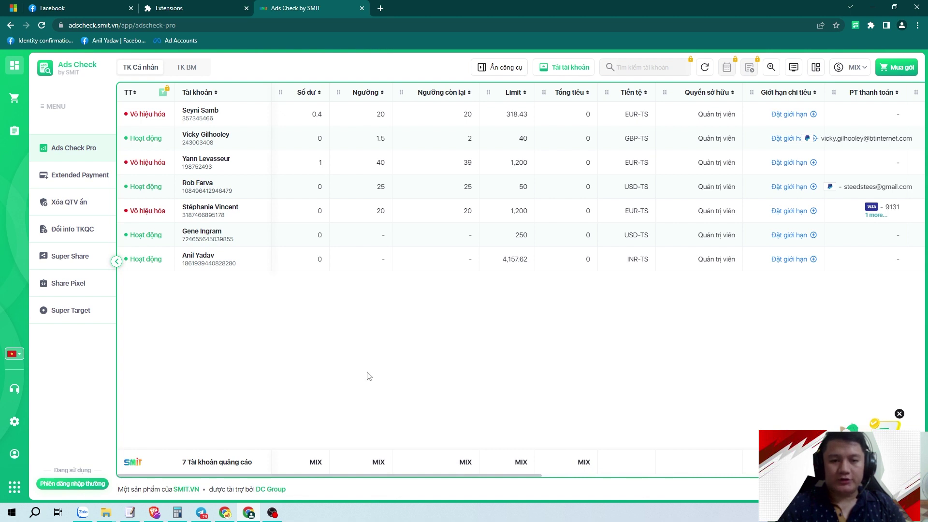
- Switch Ads Check to English and review the BM Account and Personal Acc lists
{"action": "left_click", "coordinate": [15, 353]}
{"action": "left_click", "coordinate": [52, 376]}
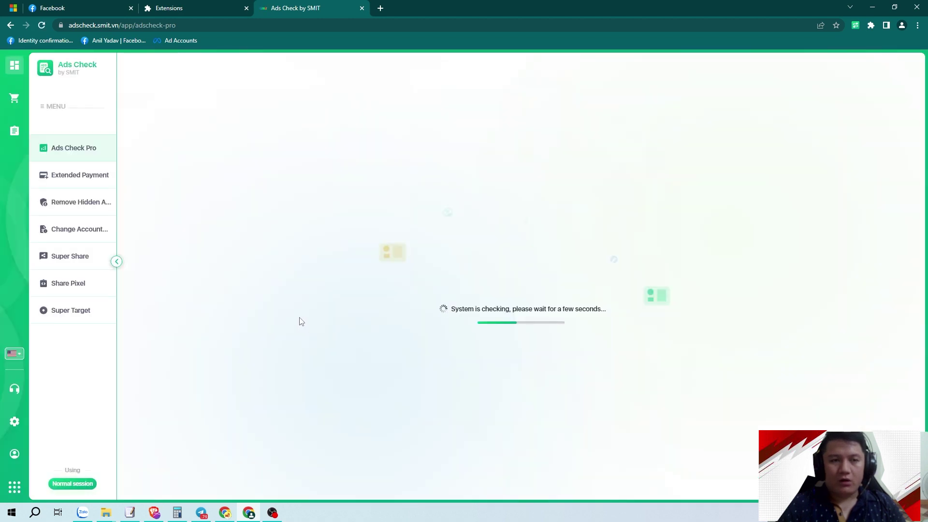
{"action": "left_click", "coordinate": [182, 67]}
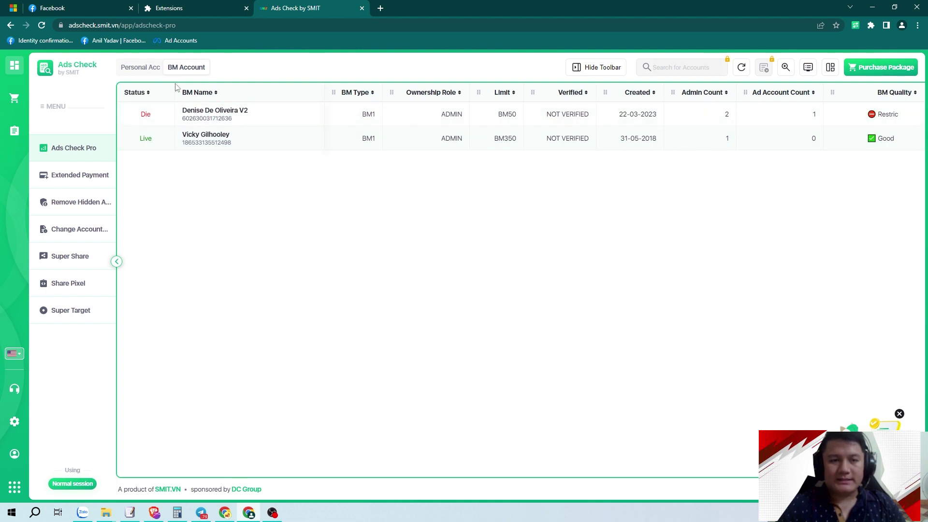
{"action": "left_click", "coordinate": [140, 66]}
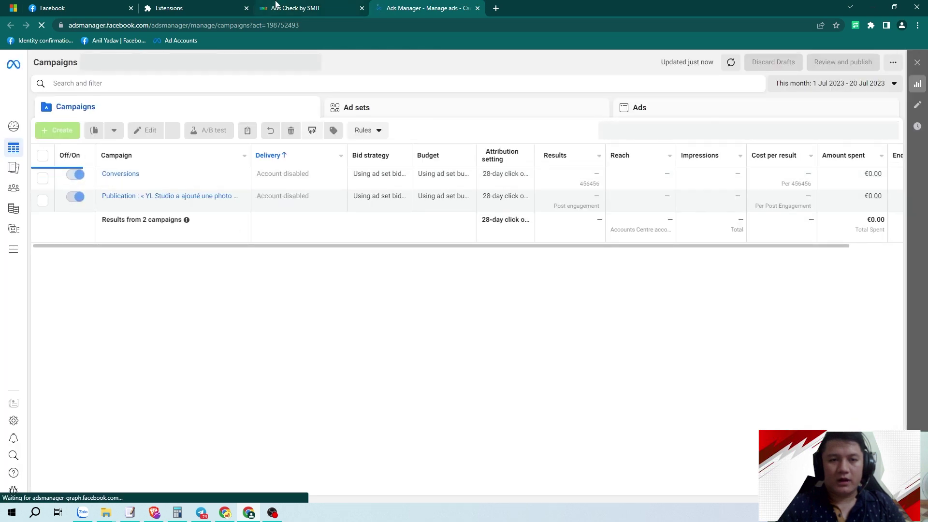
- Confirm the account is disabled in Ads Manager, dismiss the notice, and return to Ads Check
{"action": "left_click", "coordinate": [276, 6]}
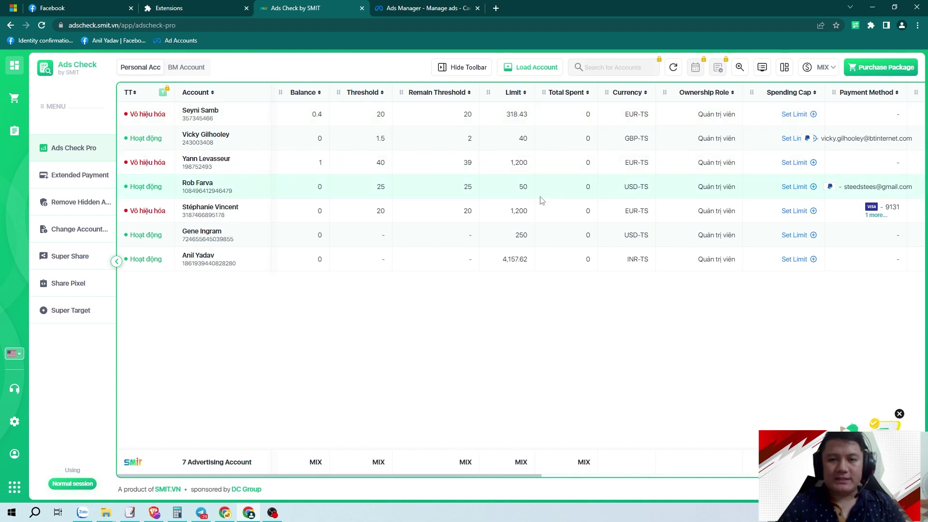
{"action": "left_click_drag", "start_coordinate": [503, 479], "coordinate": [674, 475]}
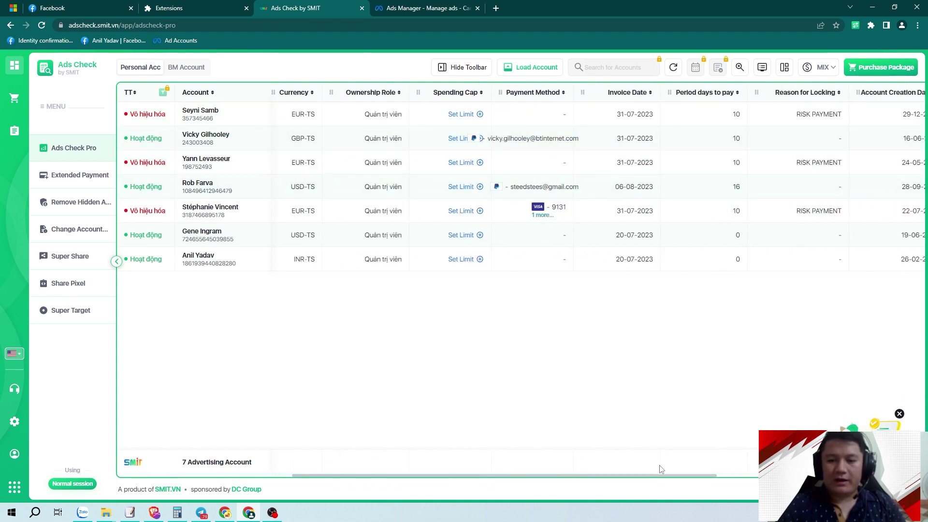
{"action": "left_click_drag", "start_coordinate": [660, 476], "coordinate": [718, 476]}
{"action": "left_click", "coordinate": [427, 8]}
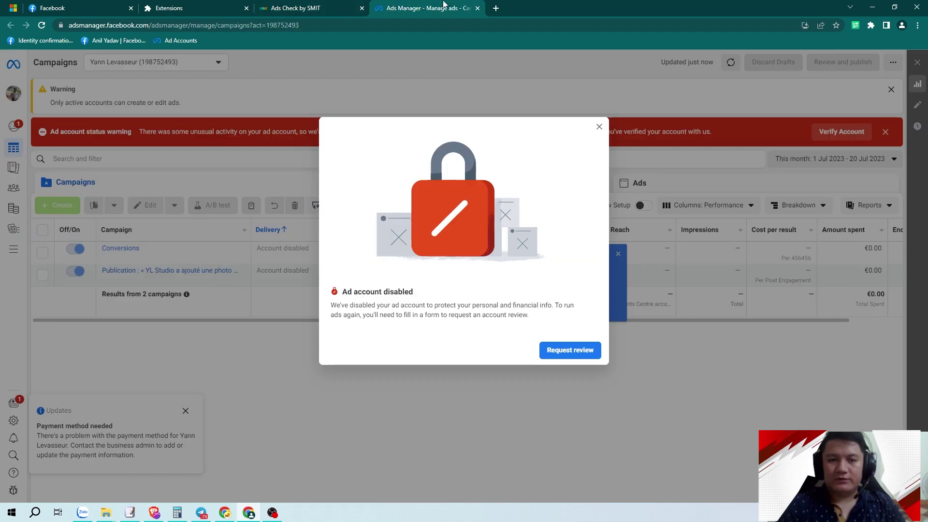
{"action": "left_click", "coordinate": [599, 126]}
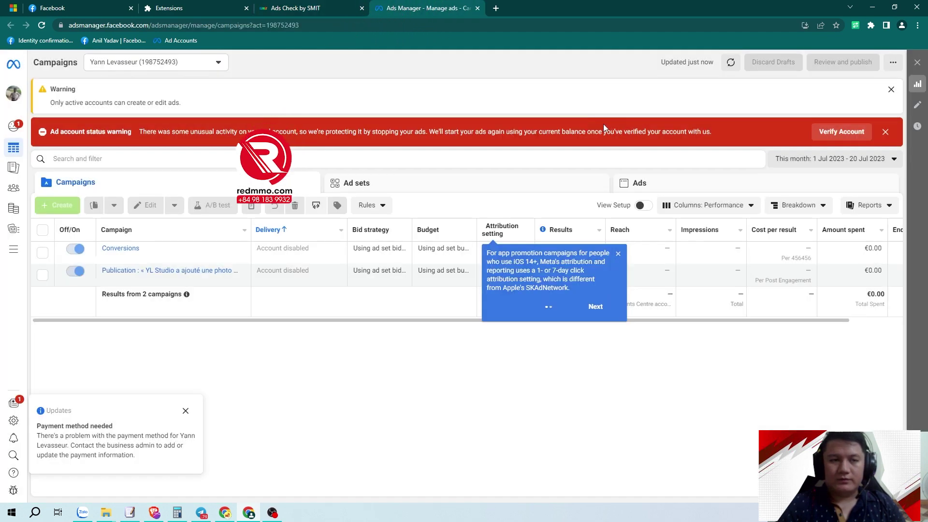
{"action": "left_click", "coordinate": [297, 8]}
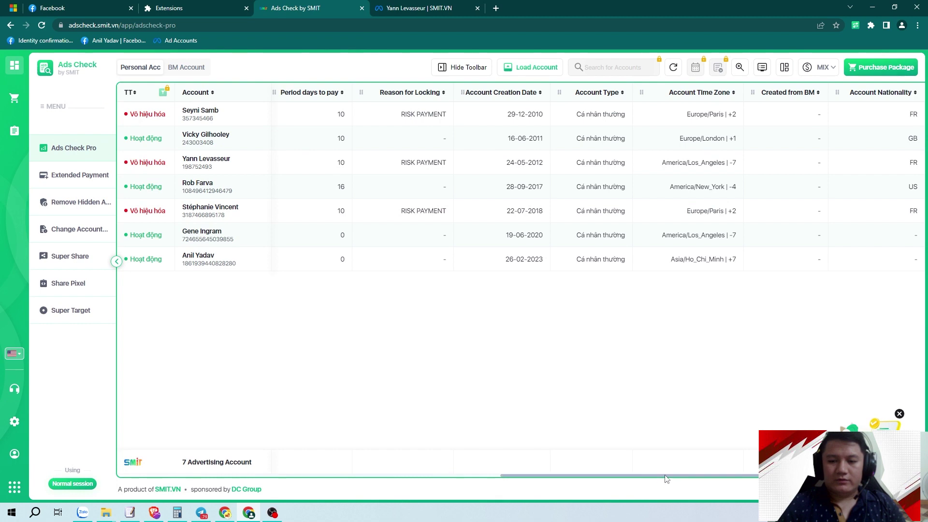
{"action": "scroll", "coordinate": [665, 478], "scroll_direction": "left", "scroll_amount": 5}
- Check the live BM's Business Settings, then go back to the personal ad account list
{"action": "left_click", "coordinate": [186, 67]}
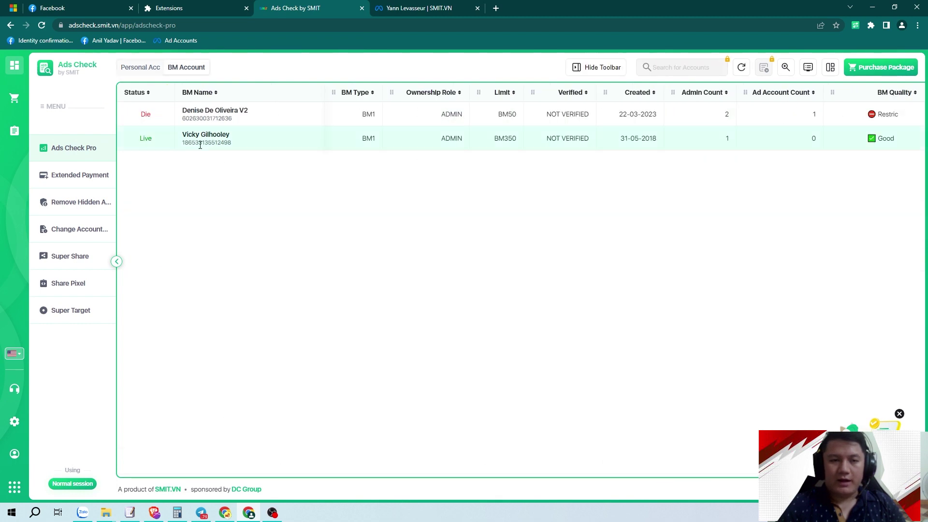
{"action": "left_click", "coordinate": [530, 7]}
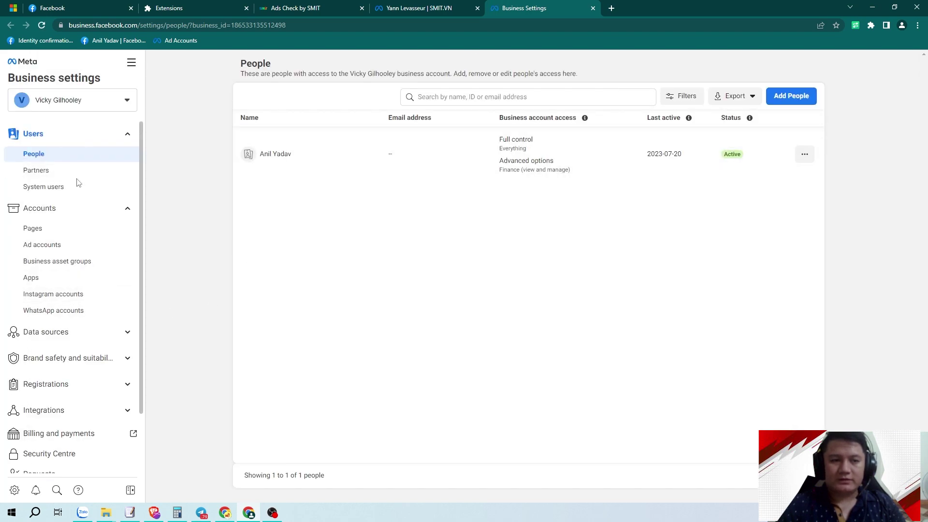
{"action": "left_click", "coordinate": [426, 8]}
{"action": "left_click", "coordinate": [295, 7]}
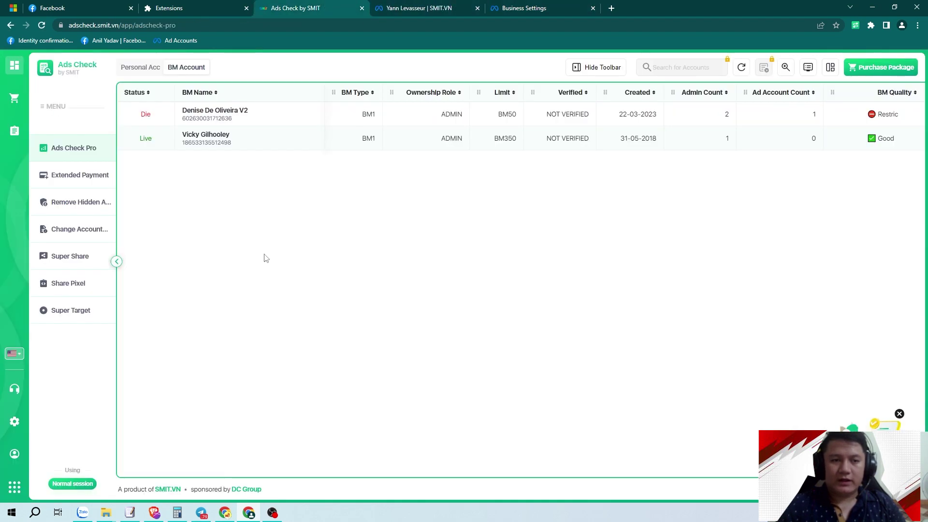
{"action": "left_click", "coordinate": [419, 8]}
{"action": "left_click", "coordinate": [302, 7]}
{"action": "left_click", "coordinate": [142, 68]}
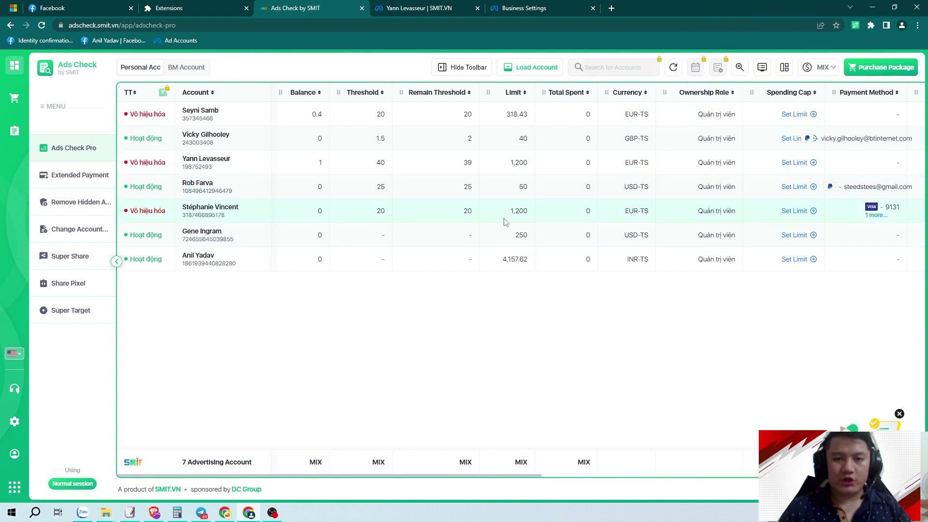
{"action": "left_click", "coordinate": [380, 214]}
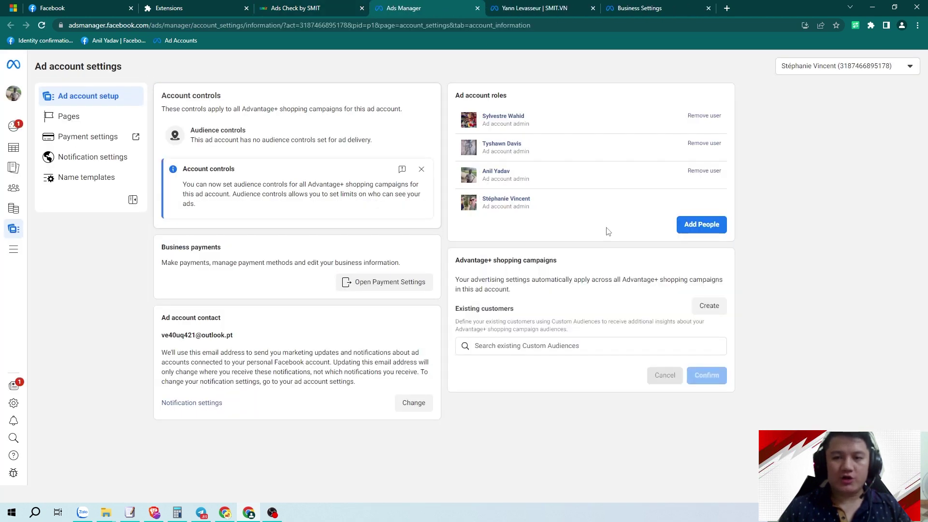
{"action": "left_click", "coordinate": [208, 5]}
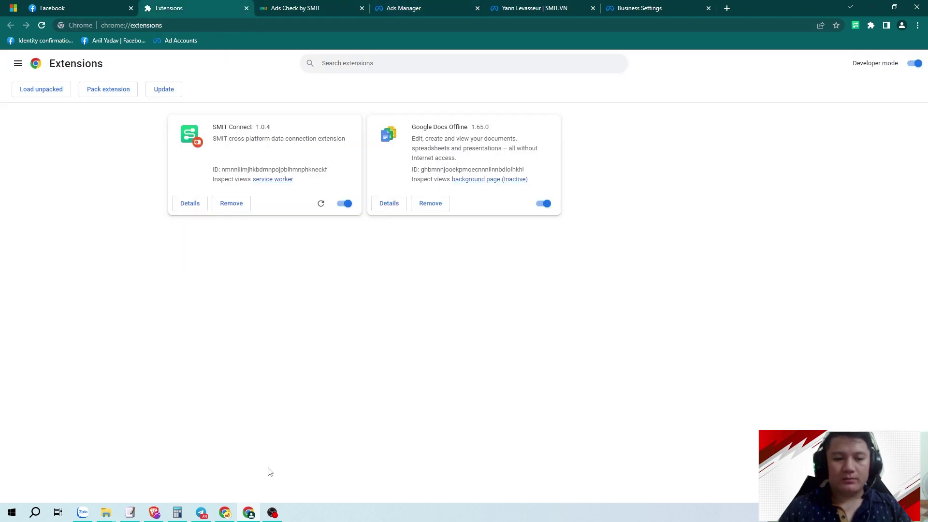
{"action": "left_click", "coordinate": [225, 512]}
- Move from the Facebook profile to the RedMMO shop's account page
{"action": "left_click", "coordinate": [262, 5]}
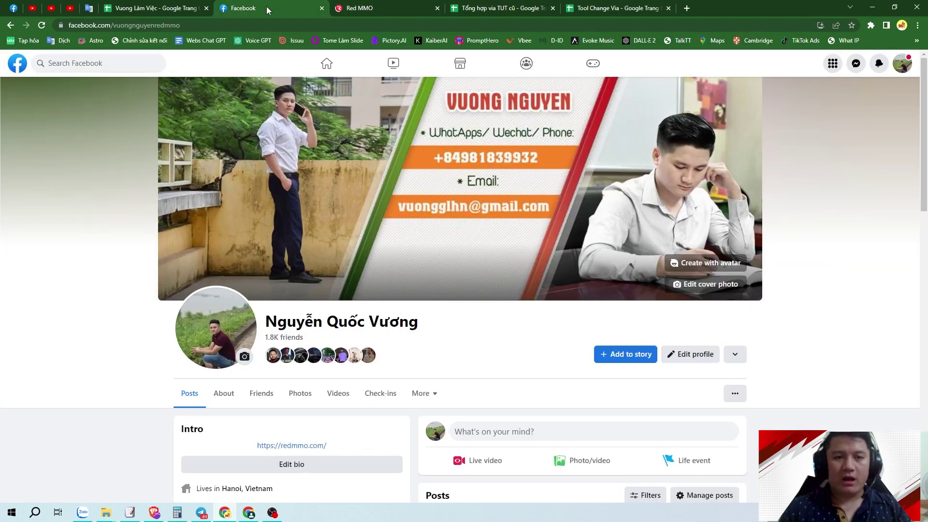
{"action": "left_click", "coordinate": [359, 8]}
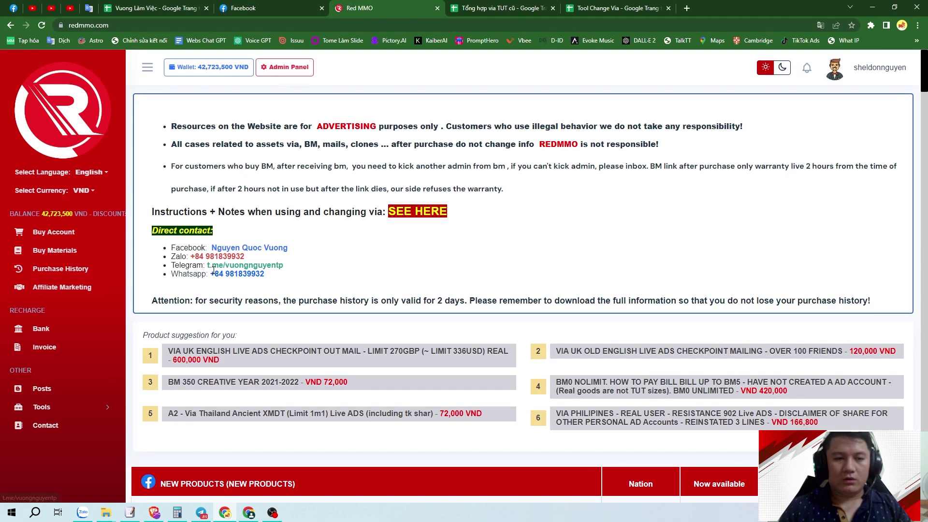